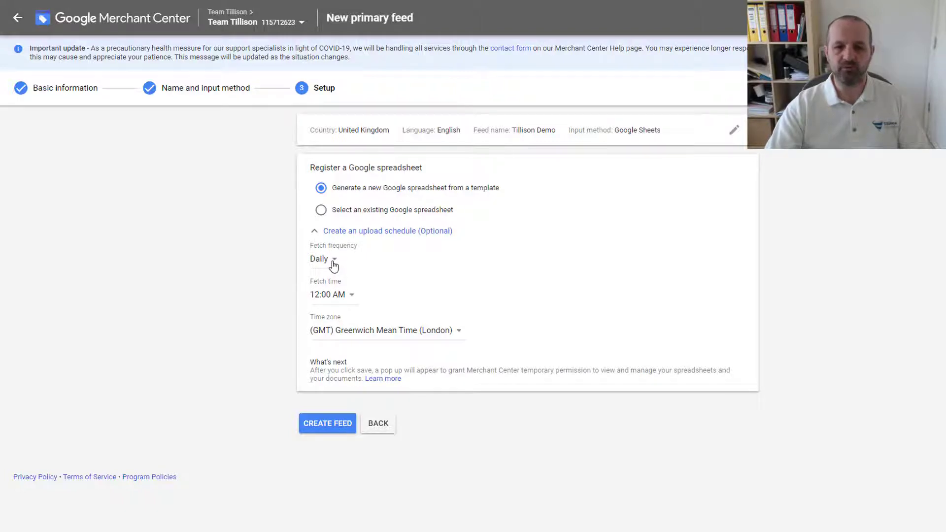
- Set the feed to fetch monthly on date 1 at 3:00 AM London time
left_click(333, 261)
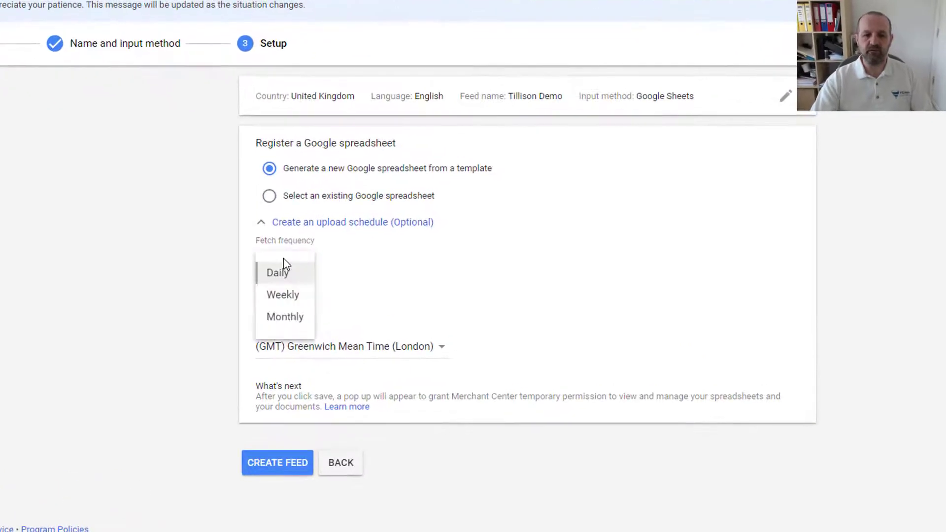
left_click(286, 317)
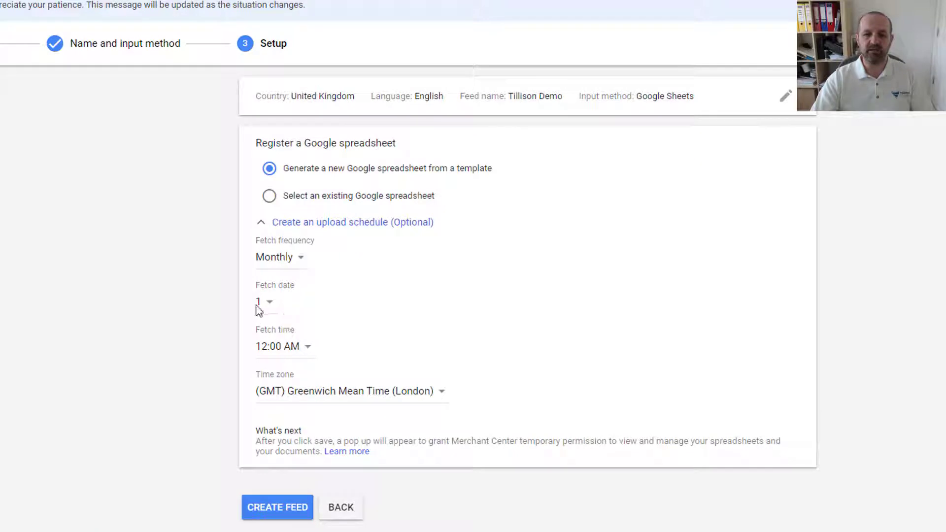
left_click(300, 347)
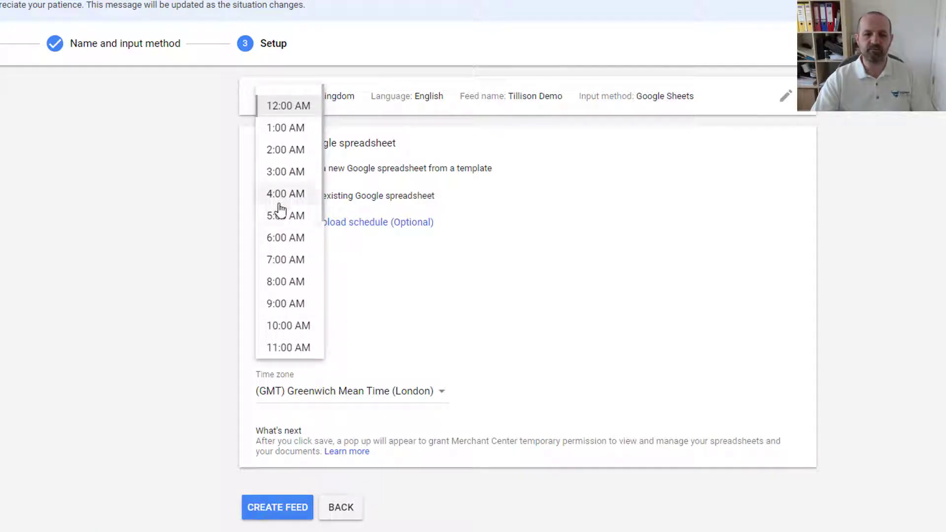
left_click(289, 176)
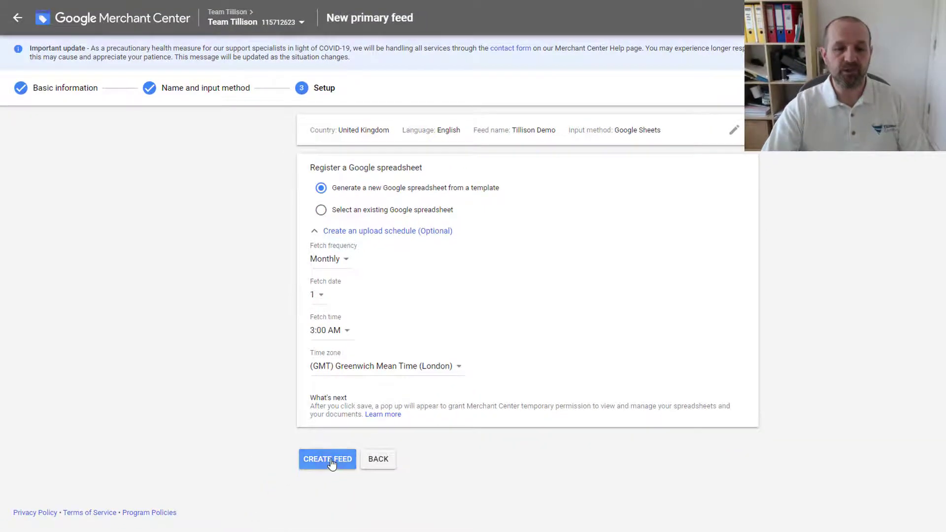
- Create the Tillison Demo feed and open its generated Google Sheets template from the Feeds page
left_click(330, 460)
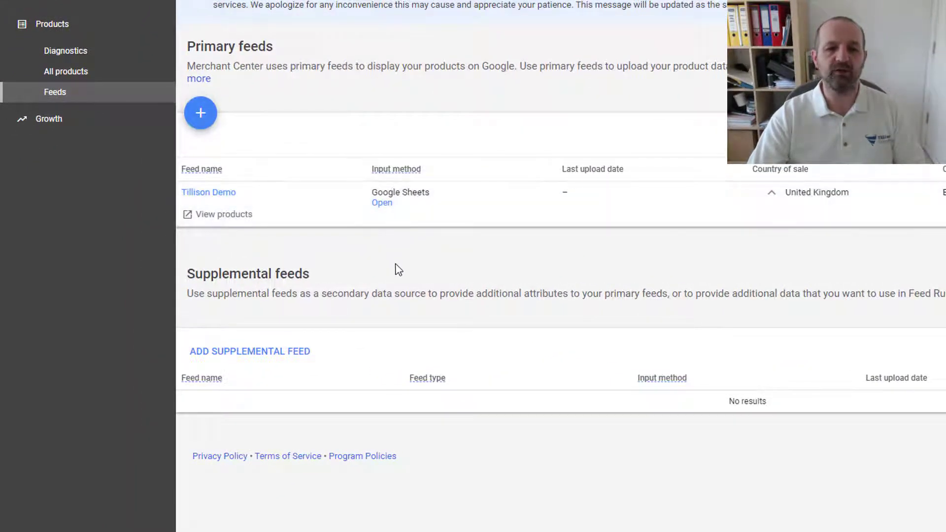
left_click(387, 204)
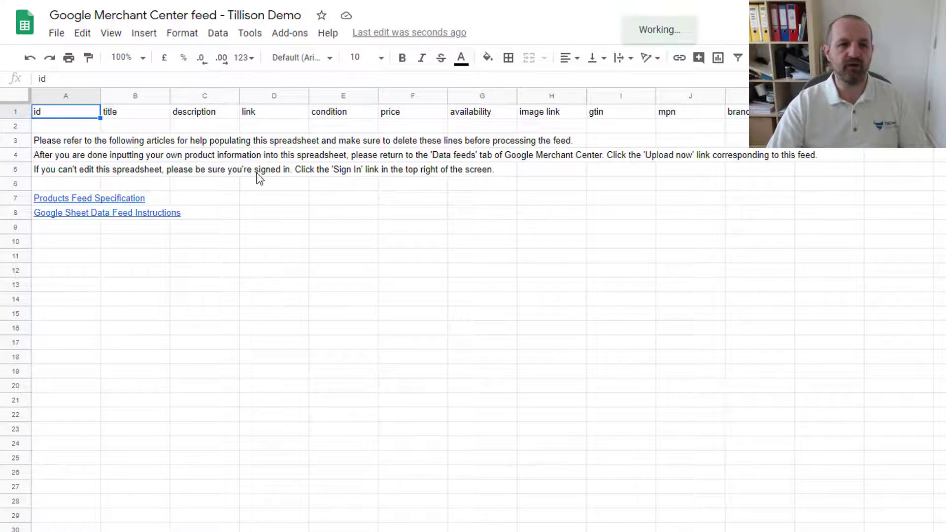
- Insert ten blank rows above the instruction text at rows 3–12
left_click_drag(16, 142, 9, 270)
right_click(8, 270)
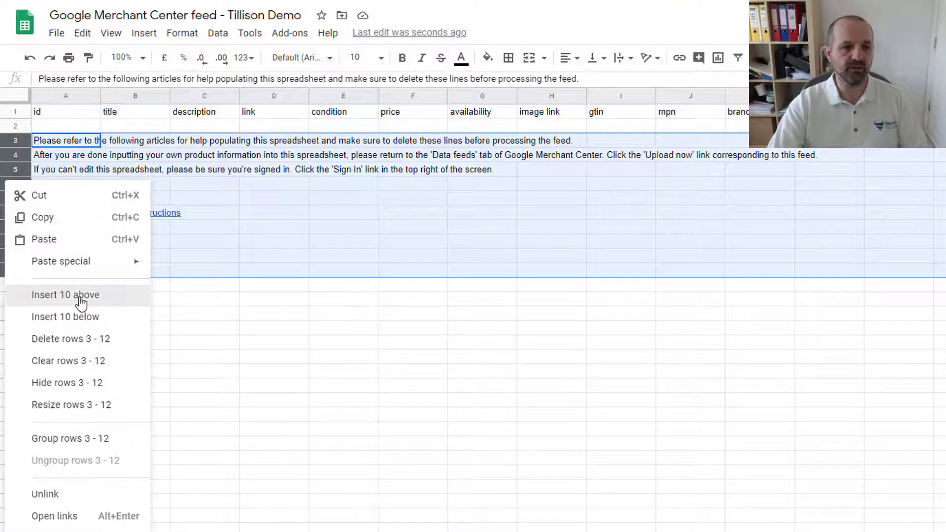
left_click(81, 298)
- Enter product ids 1, 2 and 3 into cells A2 to A4
left_click(58, 128)
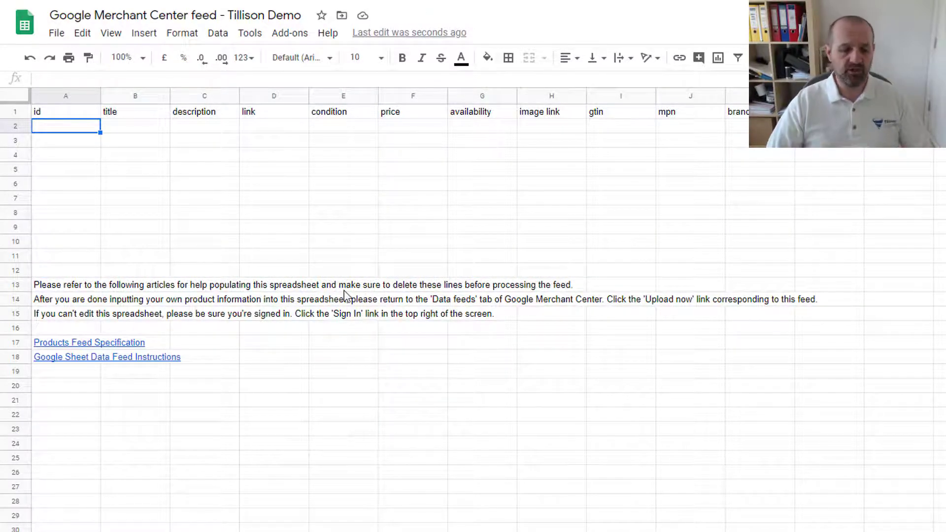
type("1")
key("Return")
type("2")
key("Return")
type("3")
key("Return")
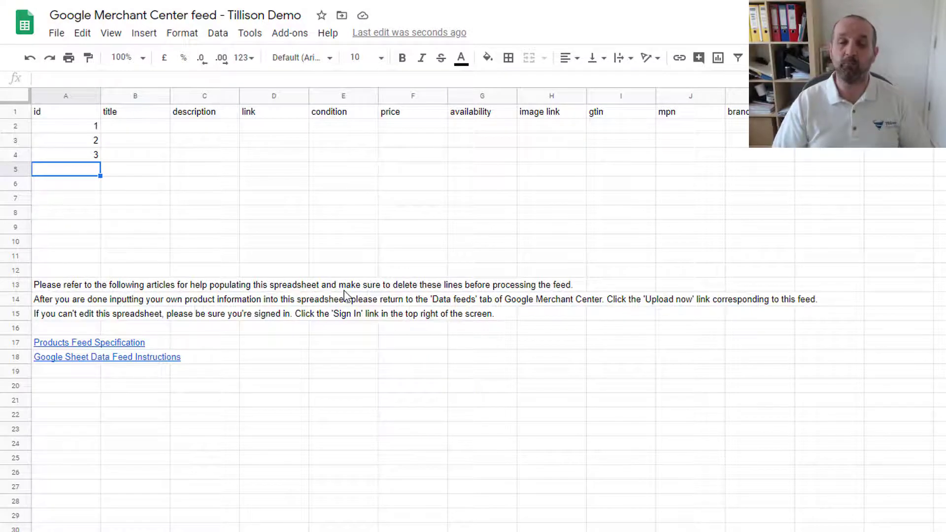
key("Up")
key("Up")
key("Up")
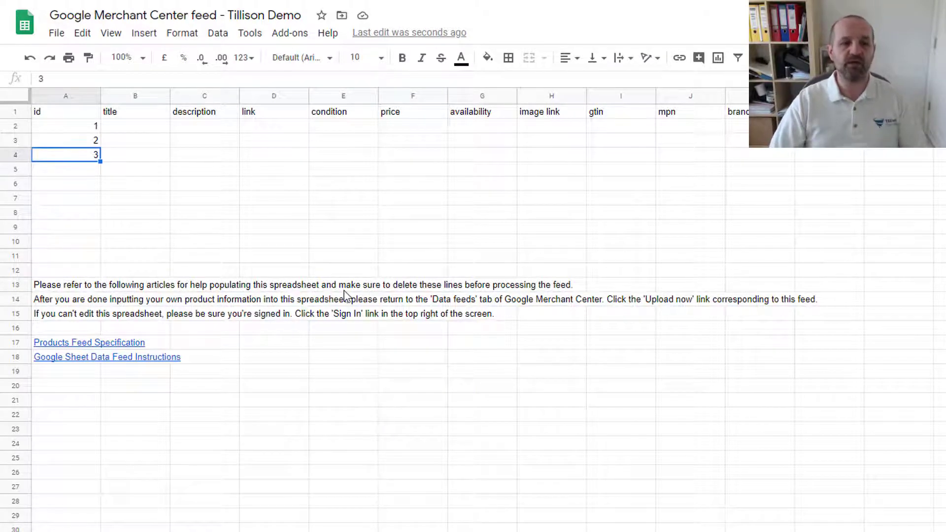
key("Down")
key("Down")
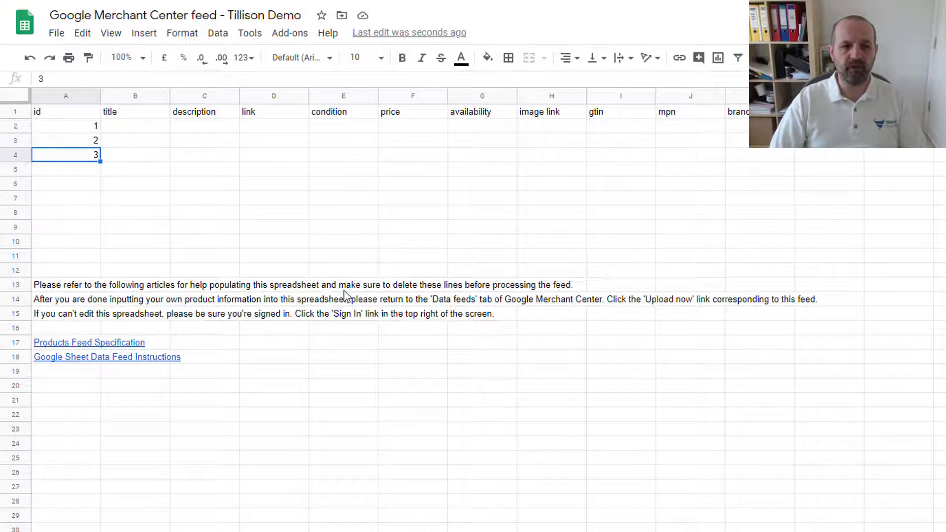
key("Up")
key("Up")
key("Right")
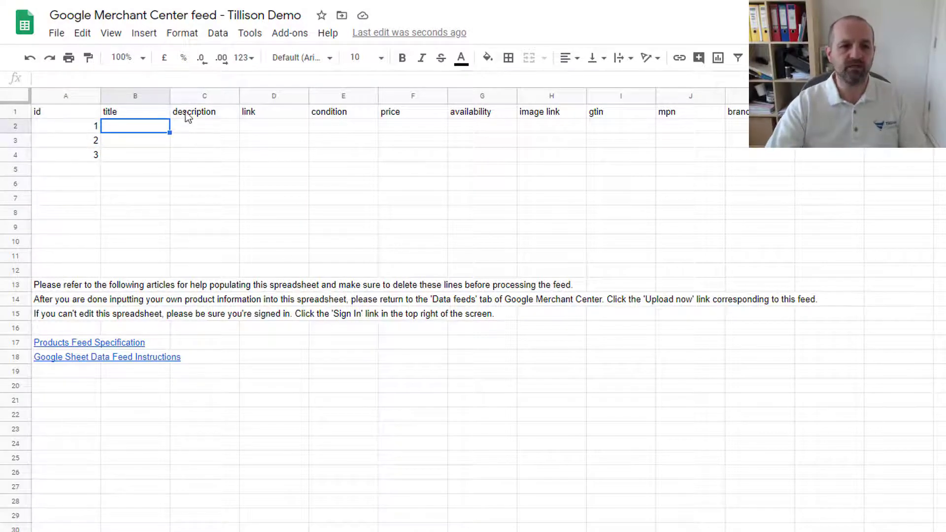
- Widen the title column B and description column C
left_click_drag(169, 97, 311, 96)
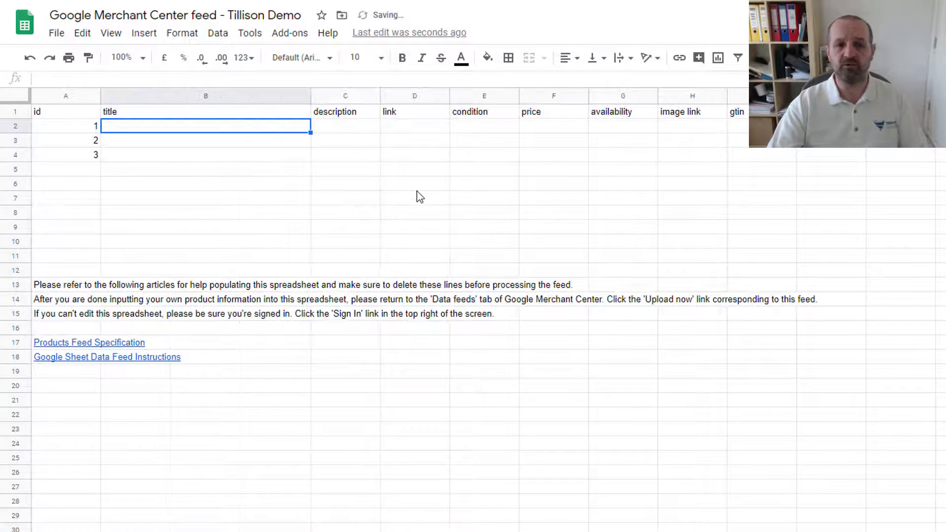
left_click_drag(450, 96, 484, 113)
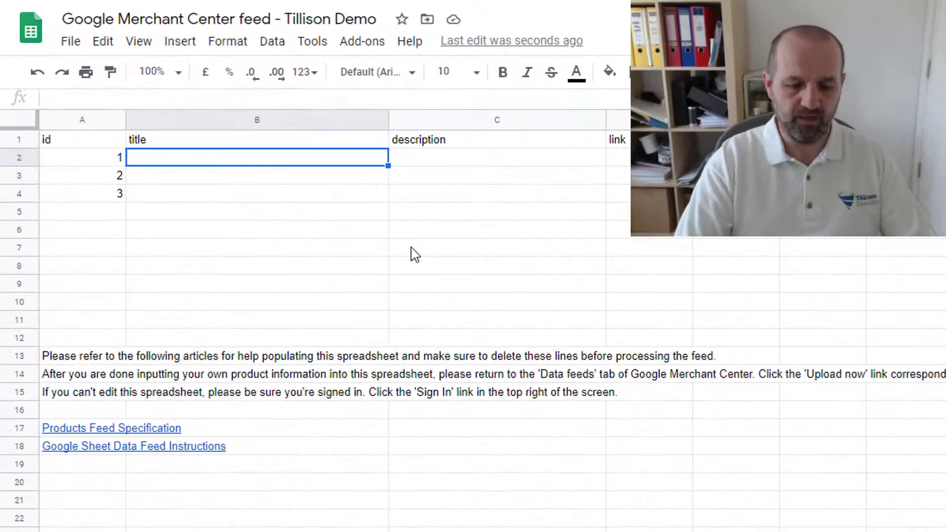
- Enter 'Here is the title of my product' in B2 and 'Description goes here' in C2
type("Here is the ti")
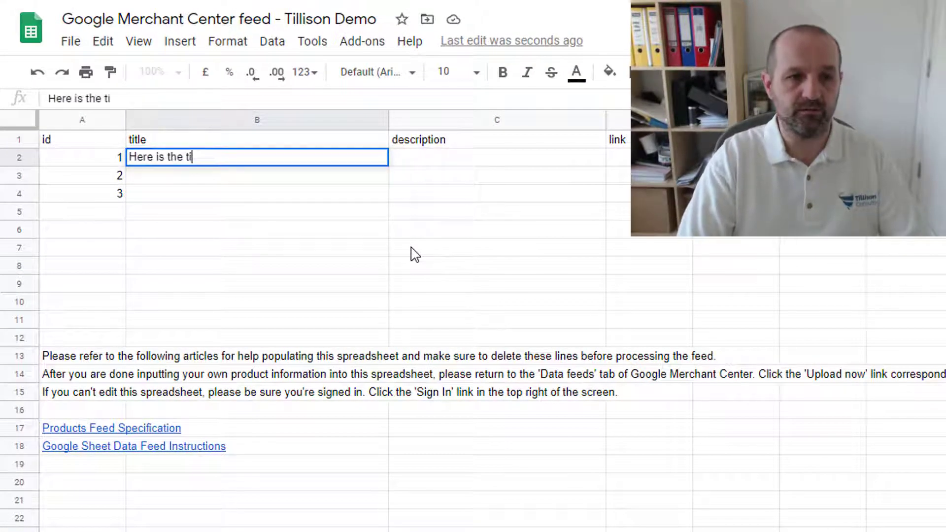
type("tle of my pr")
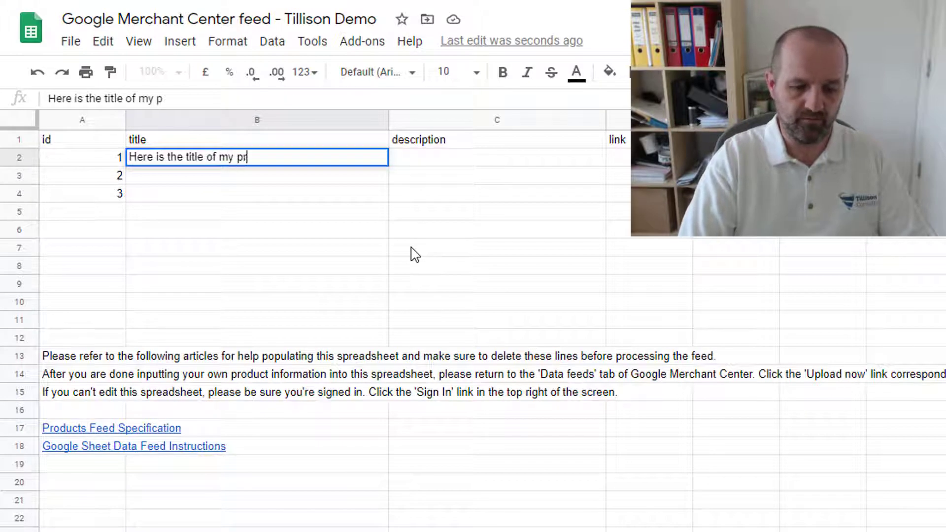
type("oduct")
key("Tab")
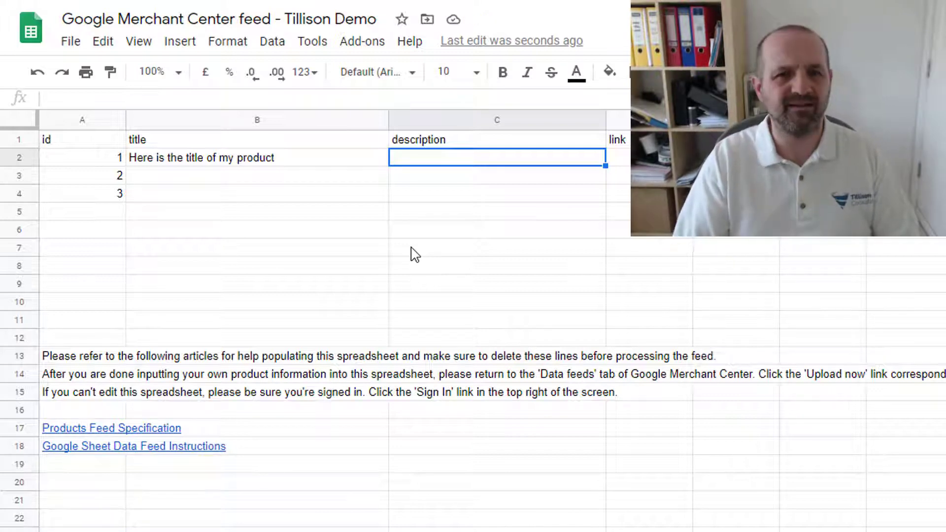
type("Des")
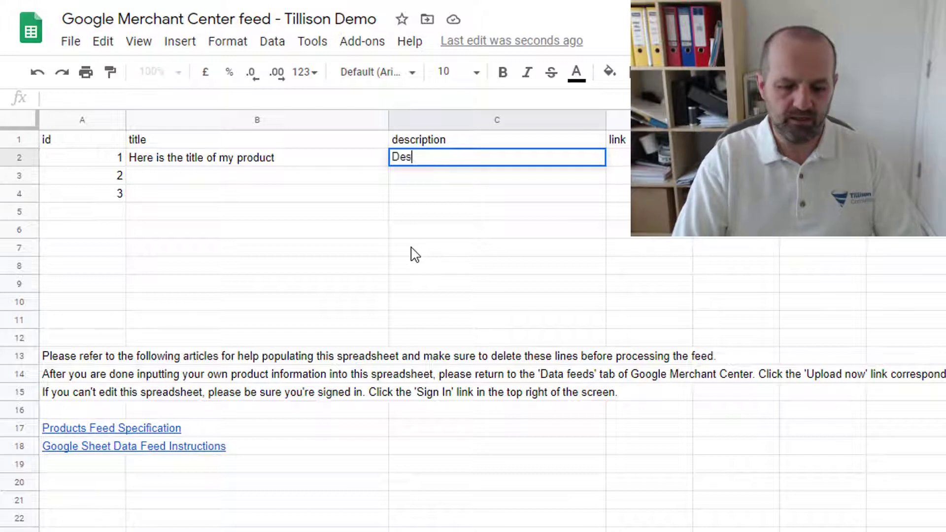
type("cription goes ")
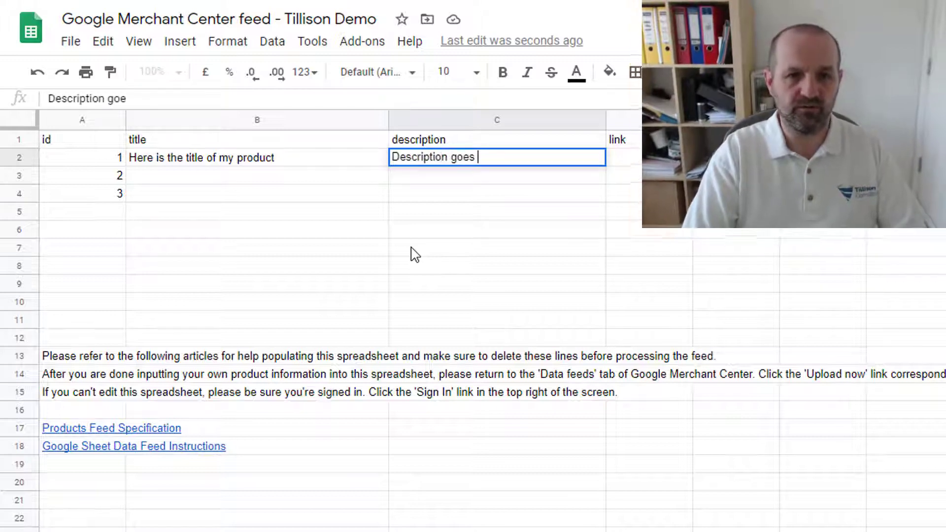
type("here")
key("Tab")
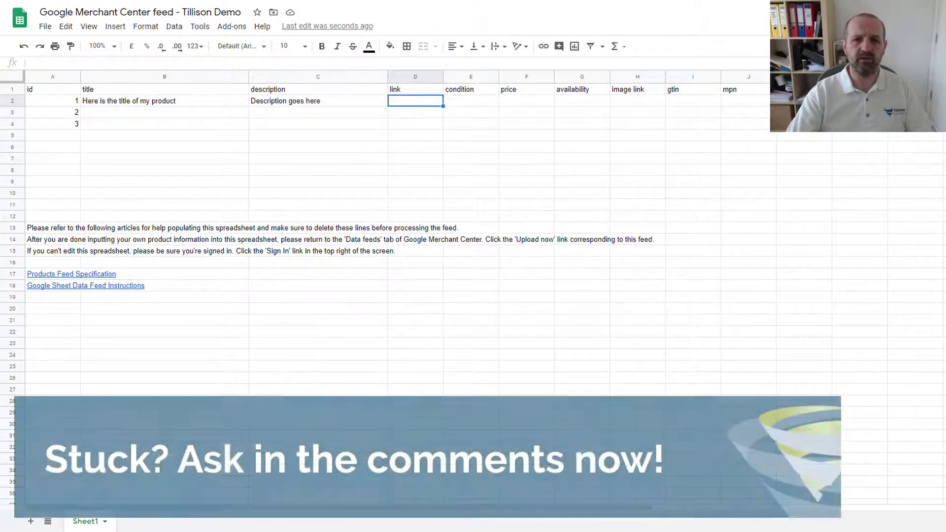
- Paste the product link into D2 and set the condition in E2 to 'new'
double_click(412, 106)
key("ctrl+v")
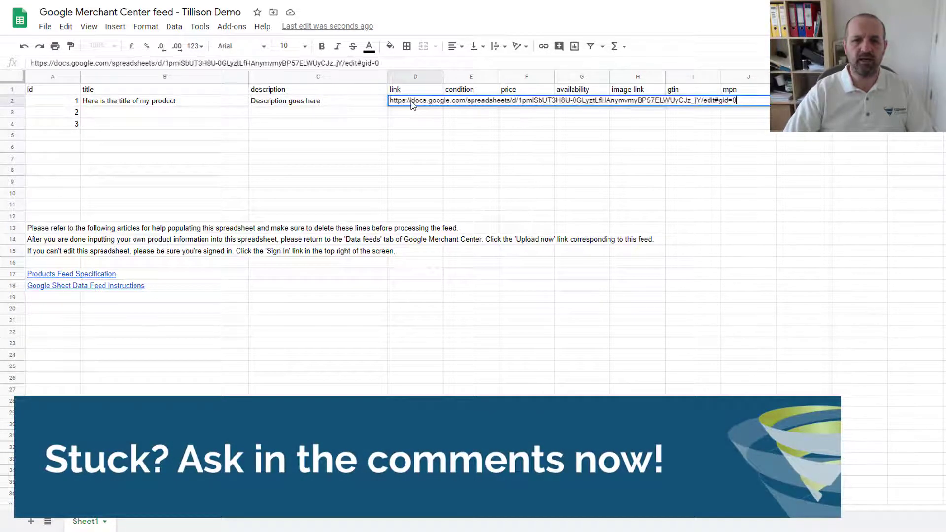
key("Return")
left_click(480, 102)
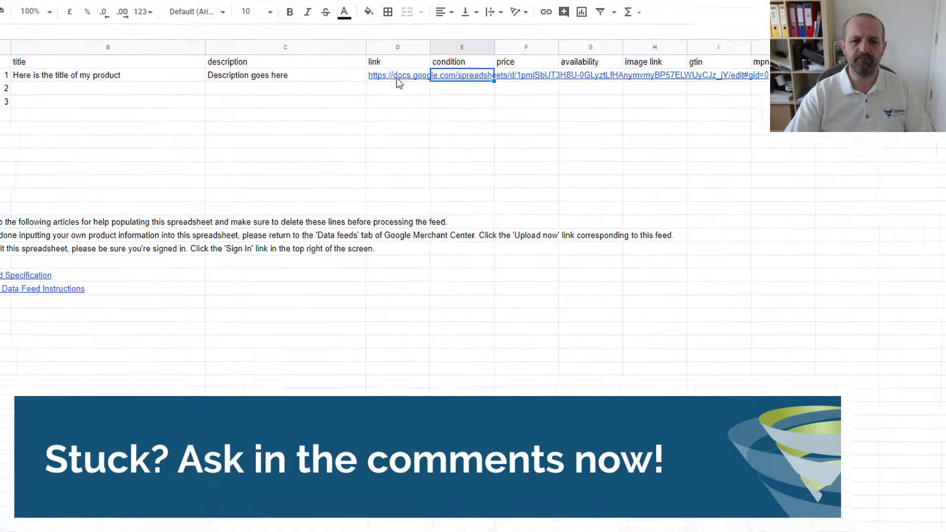
mouse_move(472, 66)
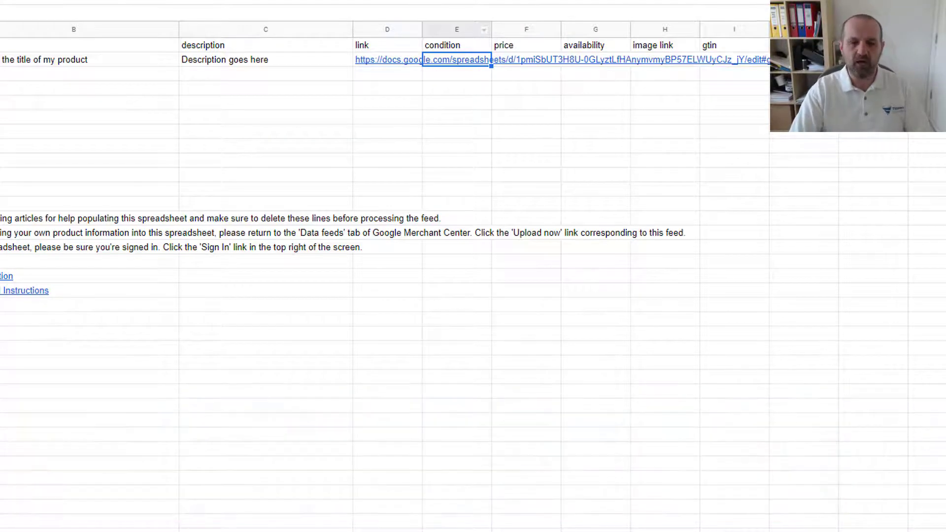
type("new")
key("Return")
- Set the product's price in F2 to 'GBP 10'
key("Up")
key("Right")
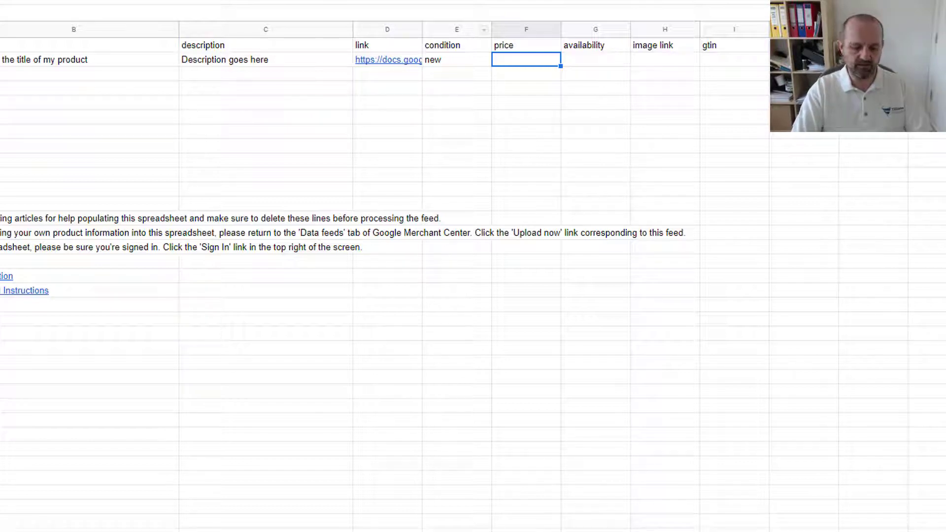
type("GBP 10")
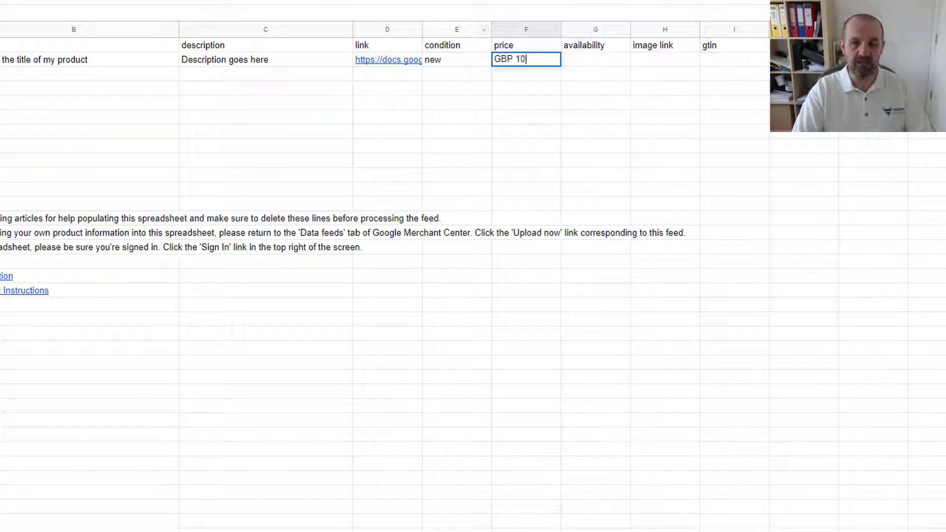
key("Return")
- Set the availability in G2 to 'in stock'
key("Up")
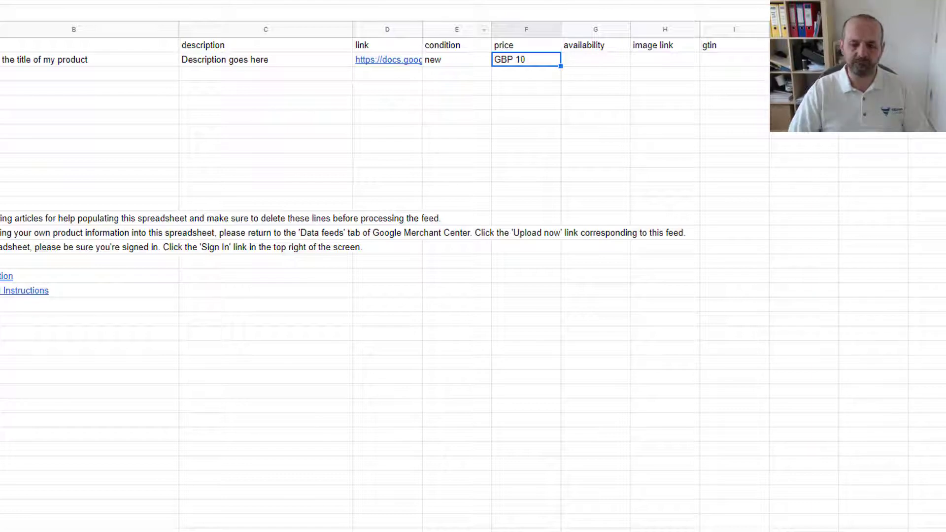
key("Right")
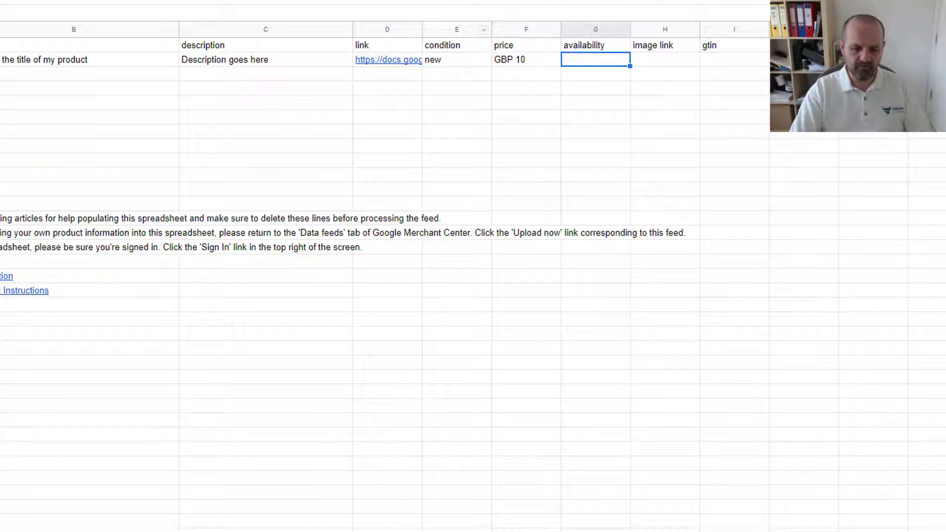
type("in stock")
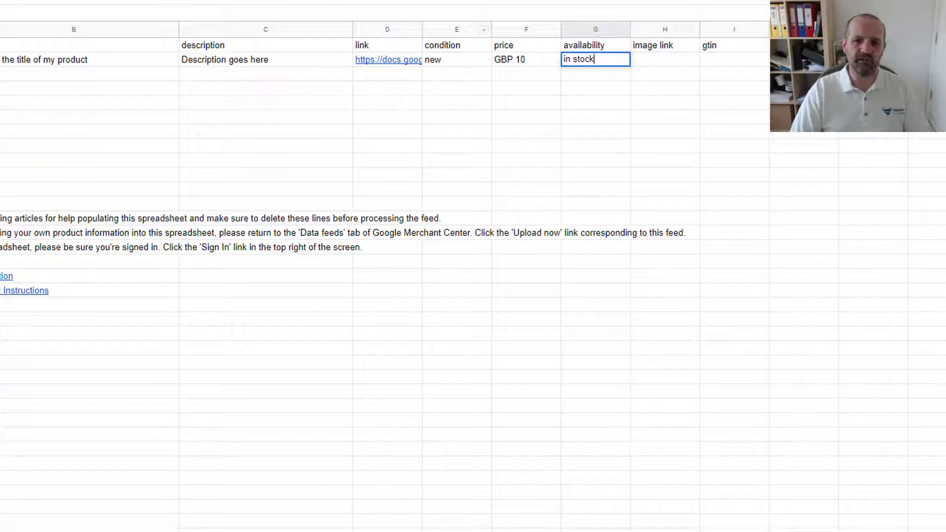
key("Return")
key("Up")
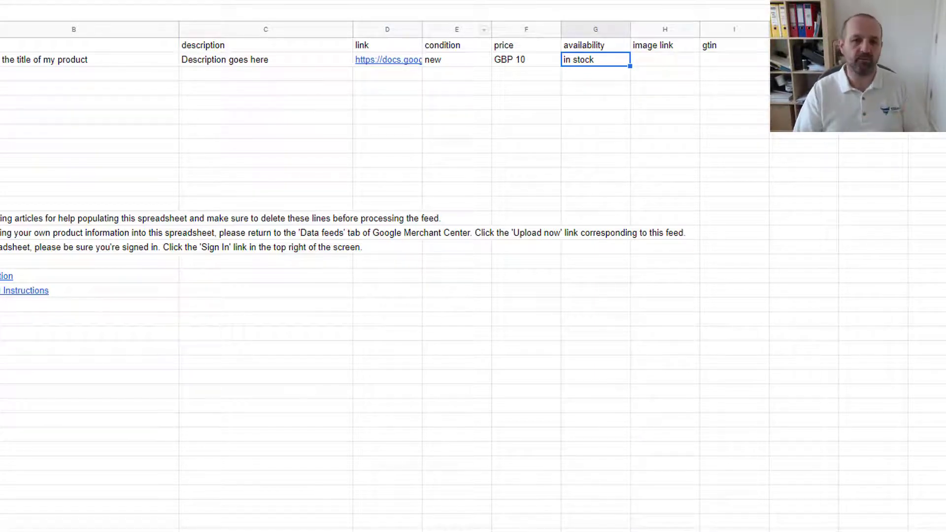
key("Right")
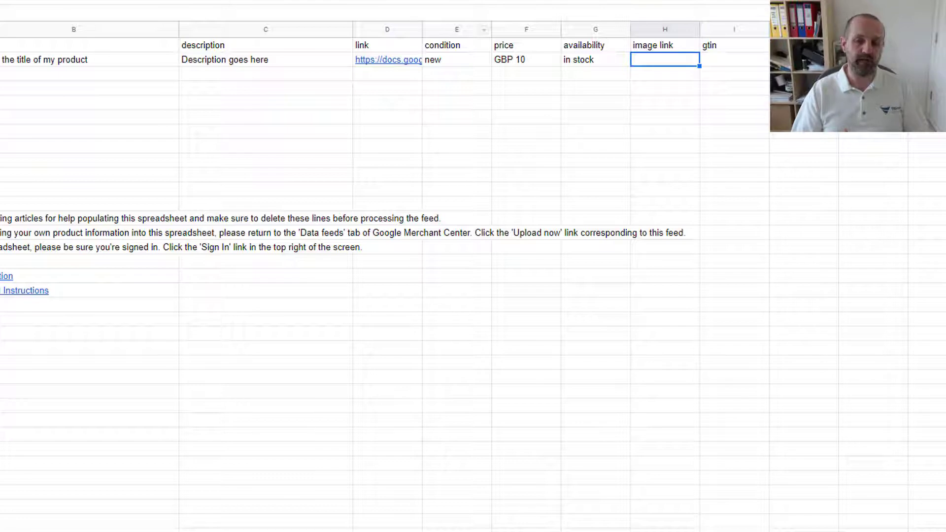
- Paste the copied spreadsheet URL into H2 as the product's image link
key("Return")
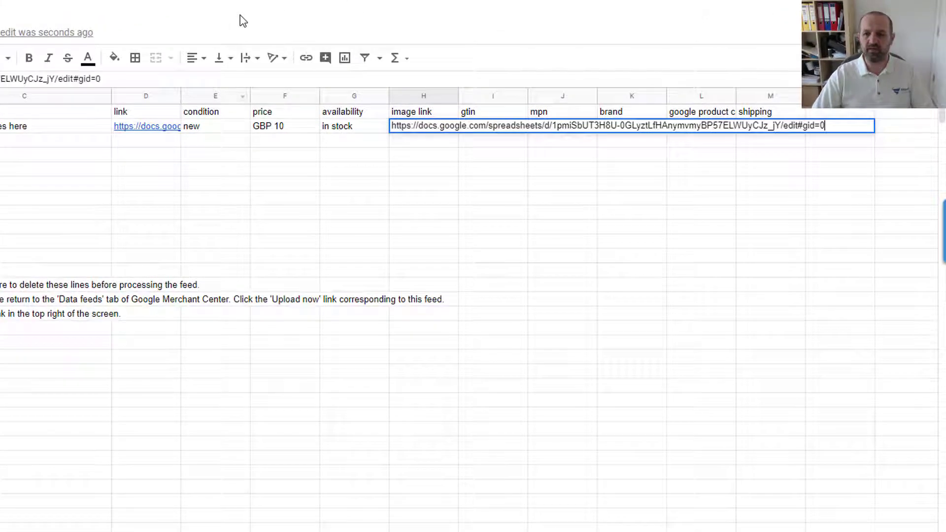
key("Return")
key("Up")
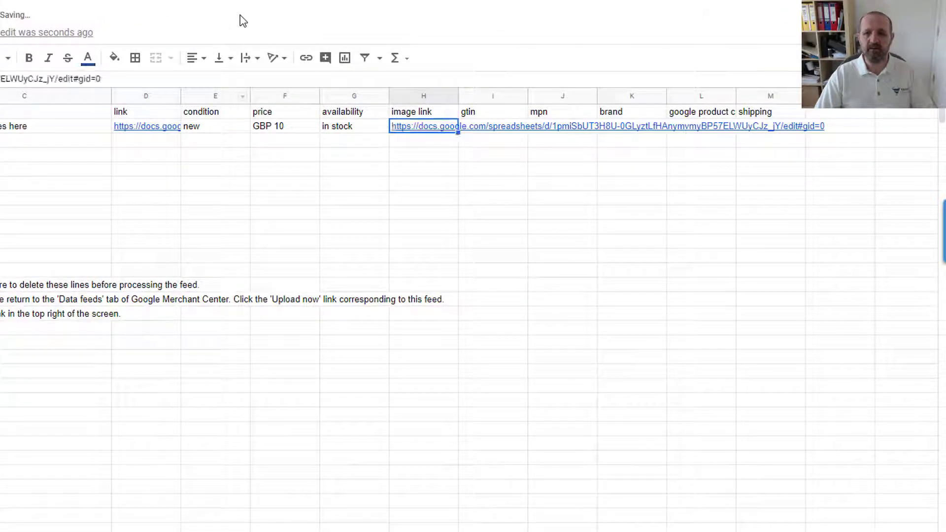
key("Right")
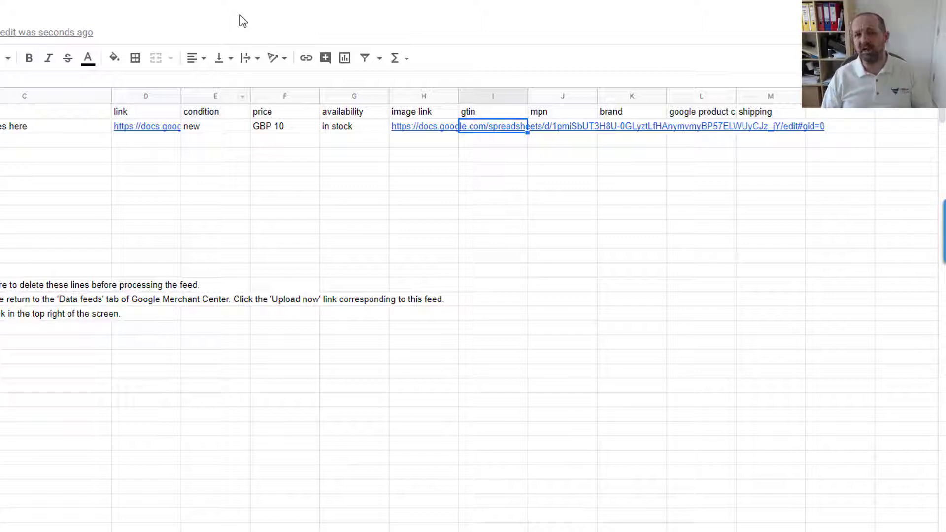
key("Right")
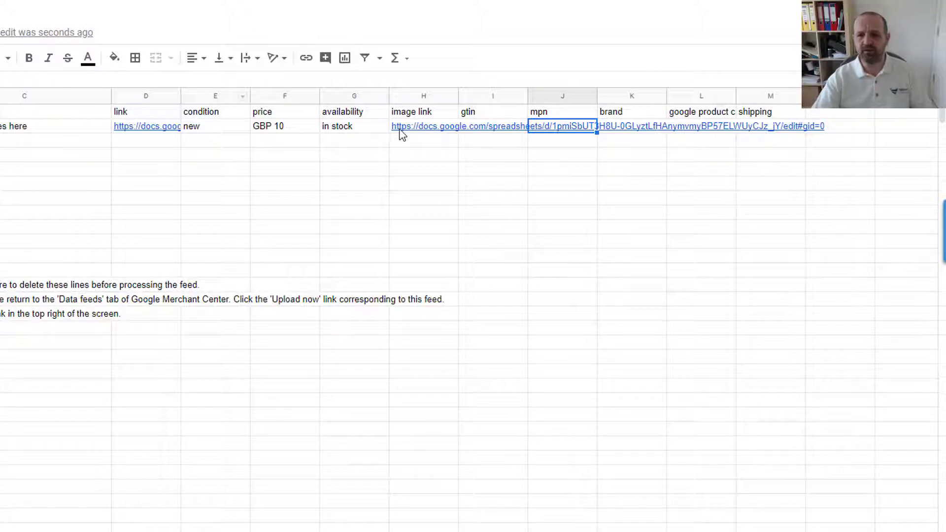
mouse_move(426, 126)
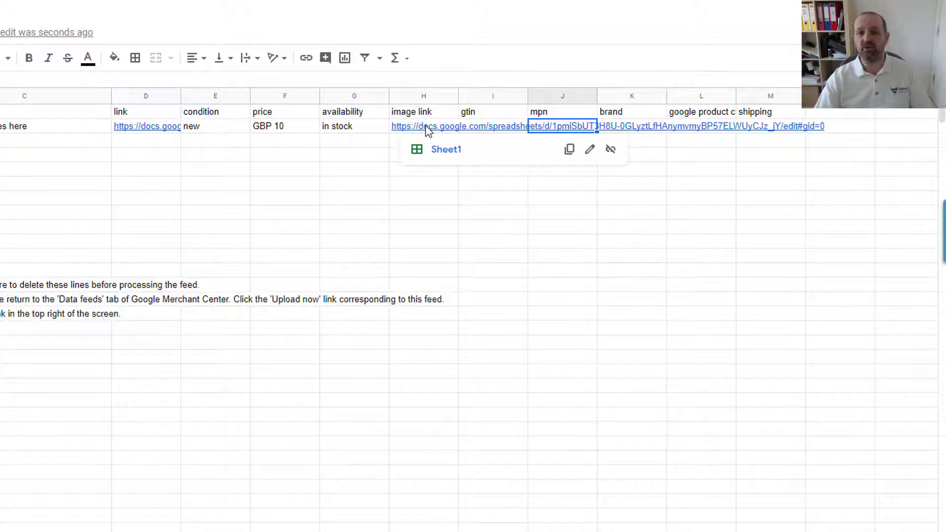
left_click(501, 126)
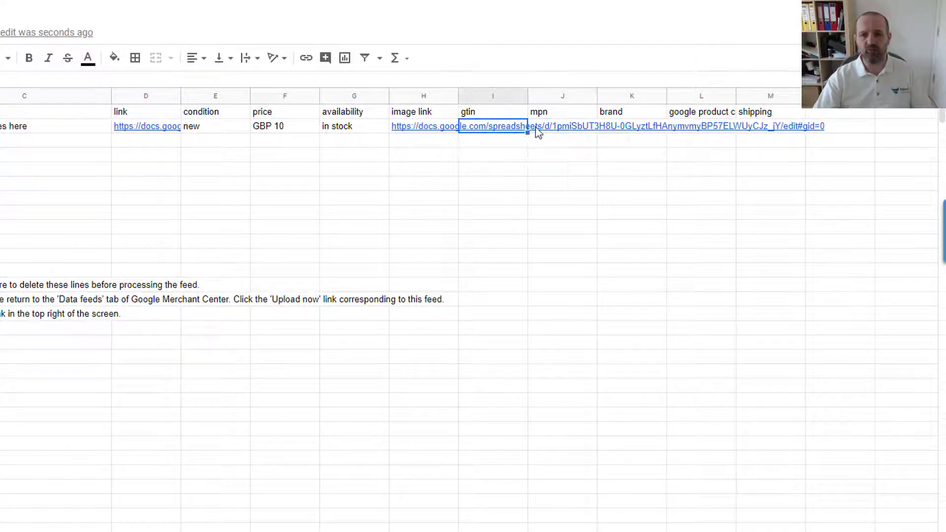
left_click(551, 130)
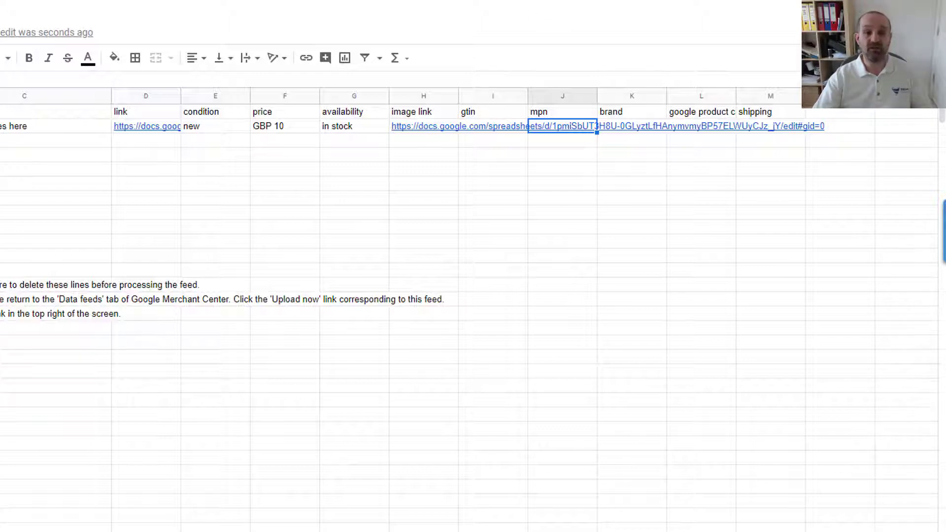
left_click(1, 126)
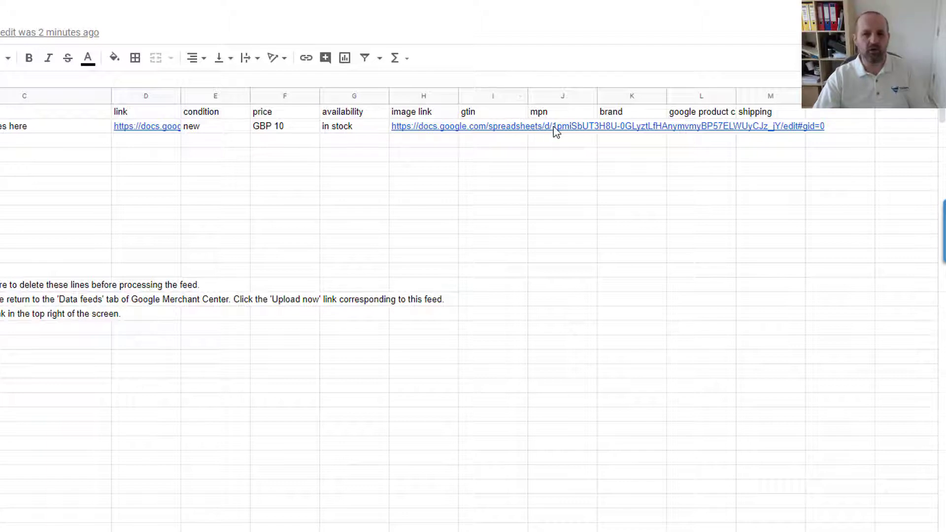
left_click(557, 173)
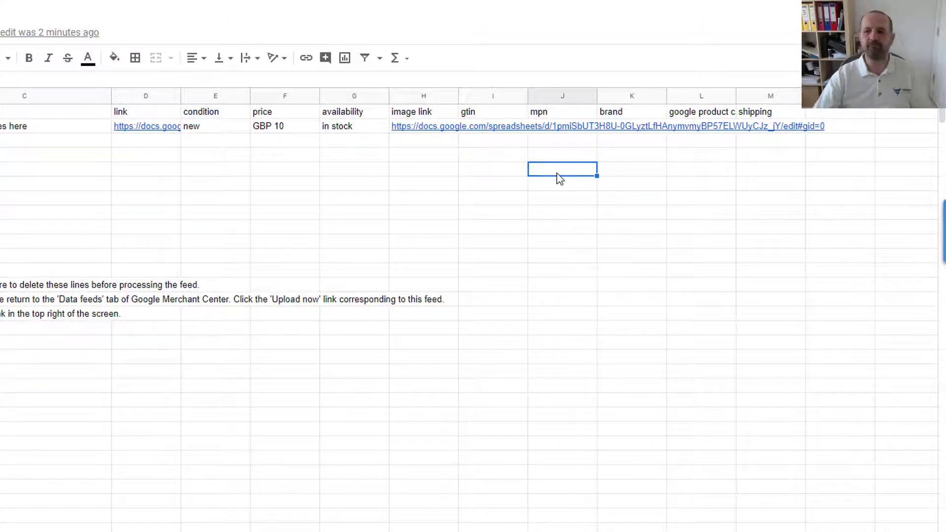
left_click(647, 142)
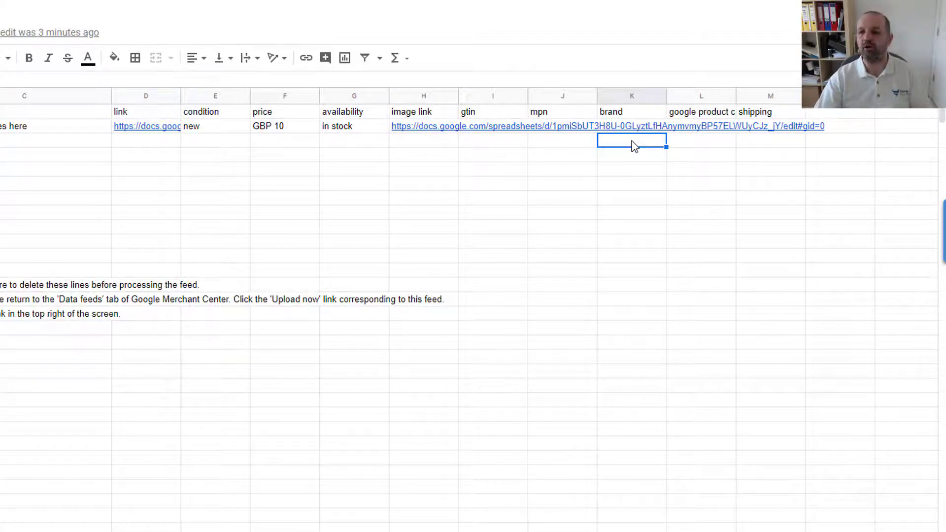
- Auto-fit column L so the full google product category header shows
double_click(735, 100)
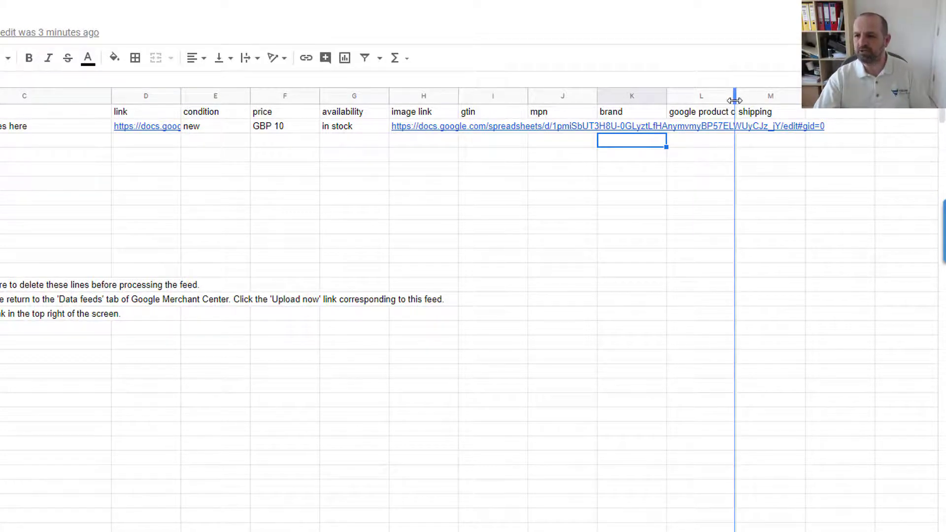
left_click(703, 149)
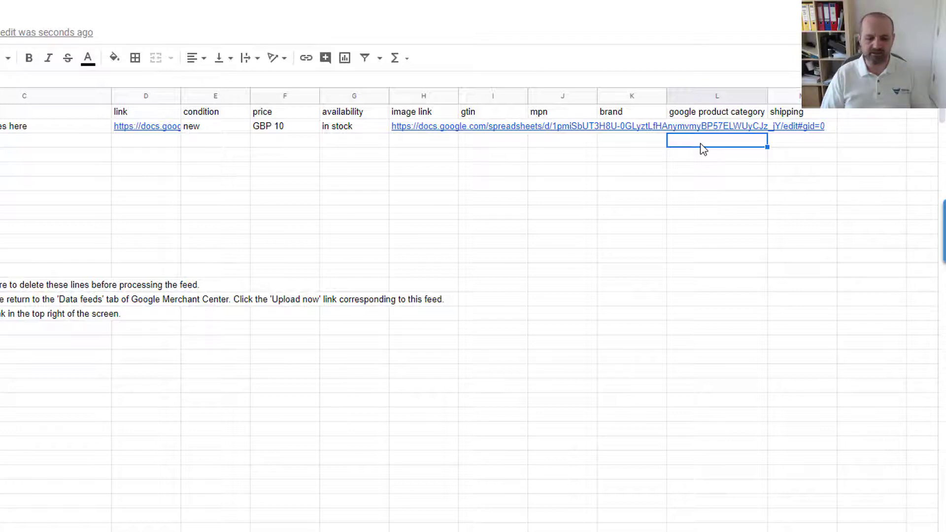
- Enter 'Hardware > DIY > Power Tools' as the google product category in L3
type("Hardware")
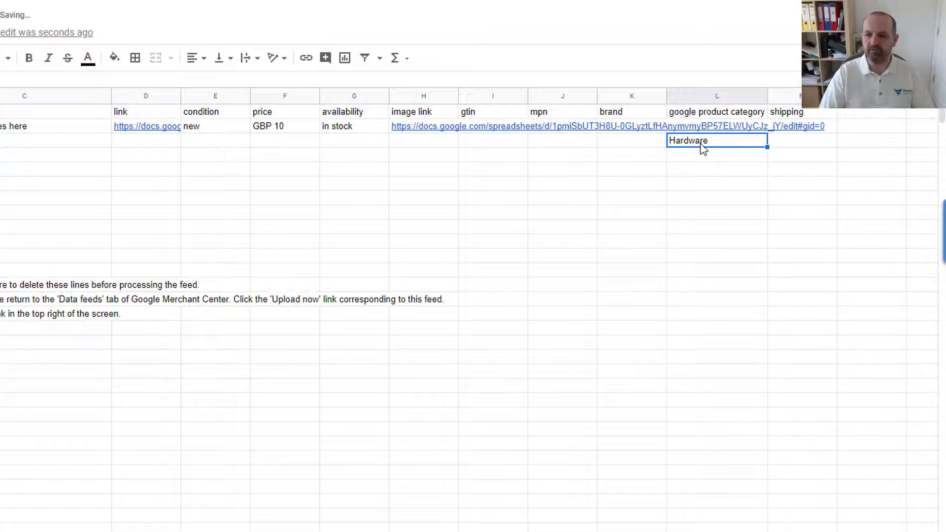
type(" >")
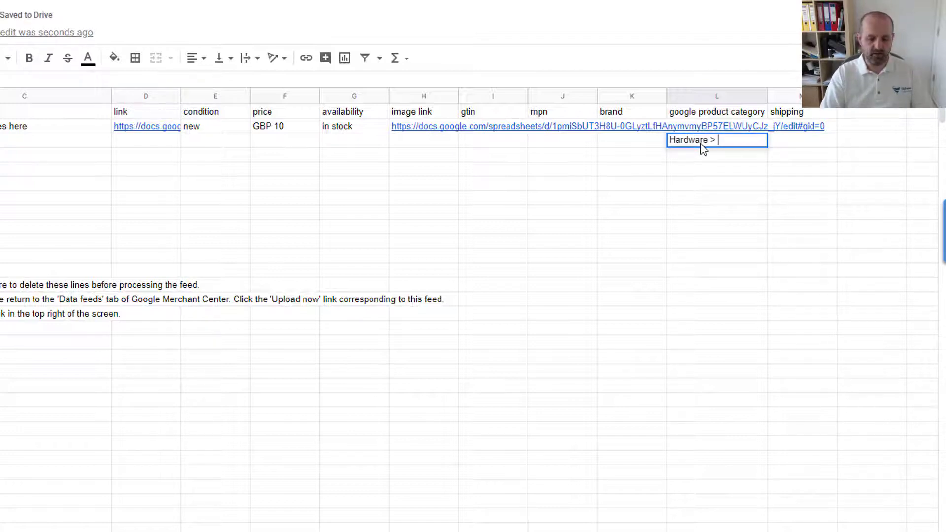
type(" DIY ")
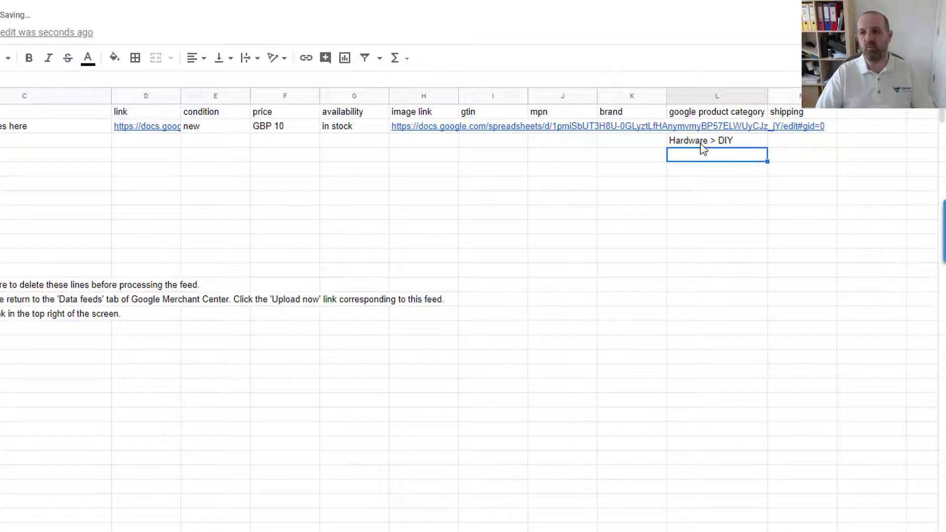
type("> P")
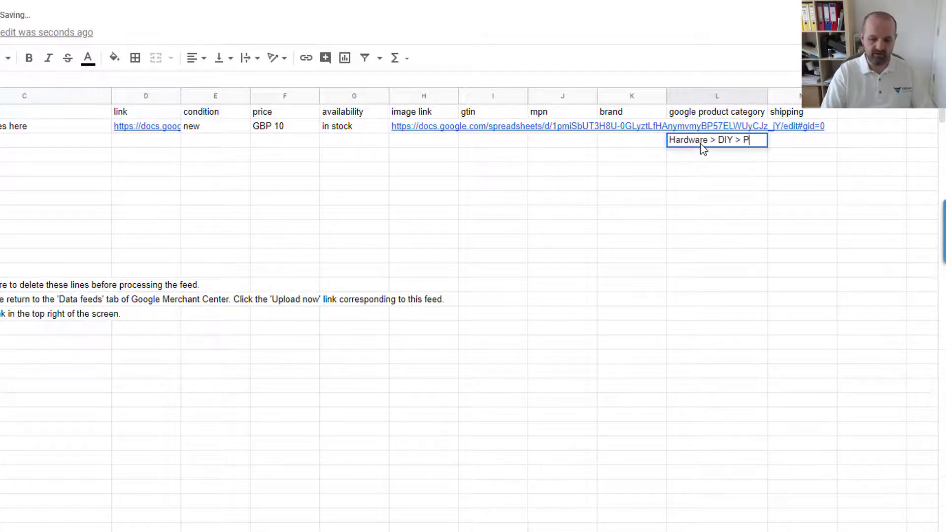
type("ower Tools")
key("Return")
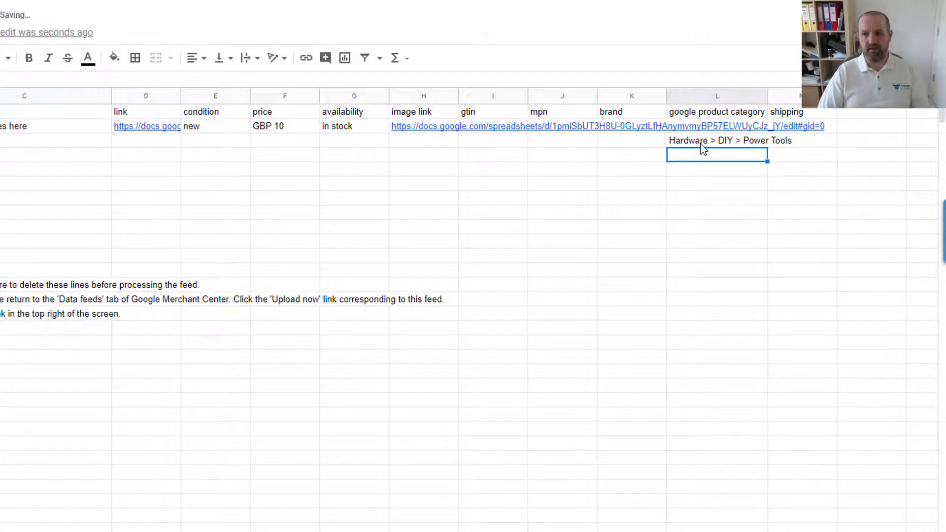
key("Up")
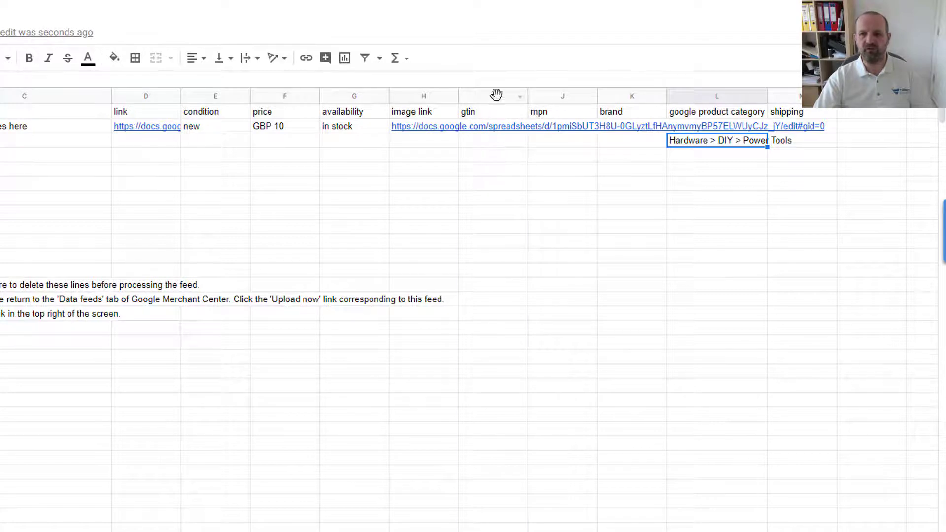
left_click_drag(493, 95, 613, 96)
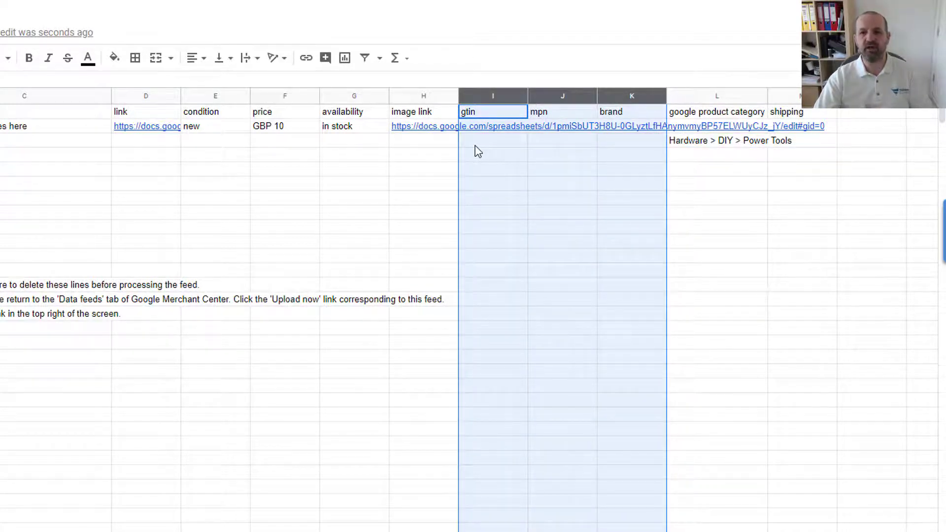
left_click(615, 145)
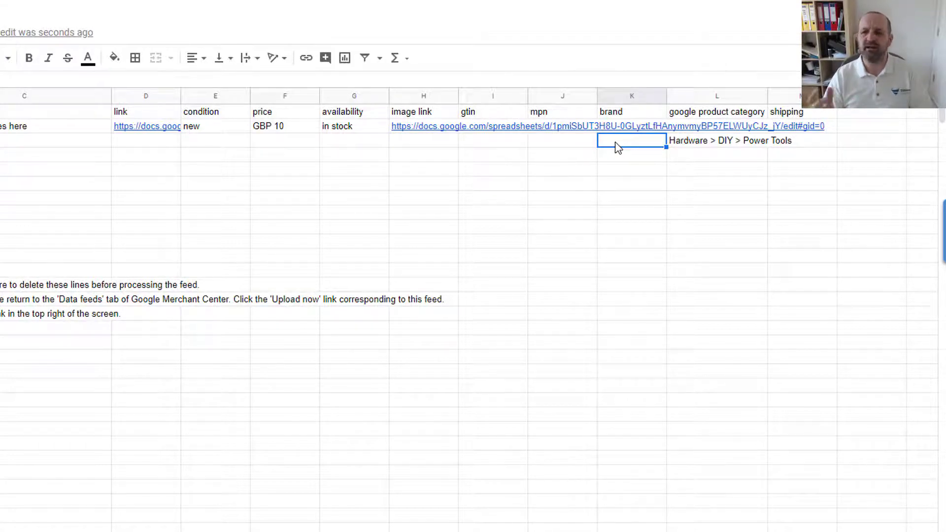
key("Left")
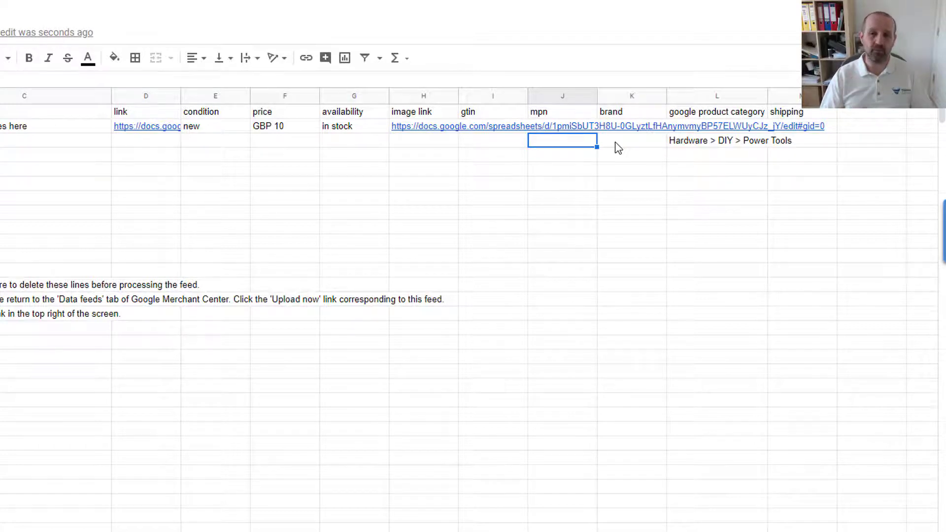
key("Left")
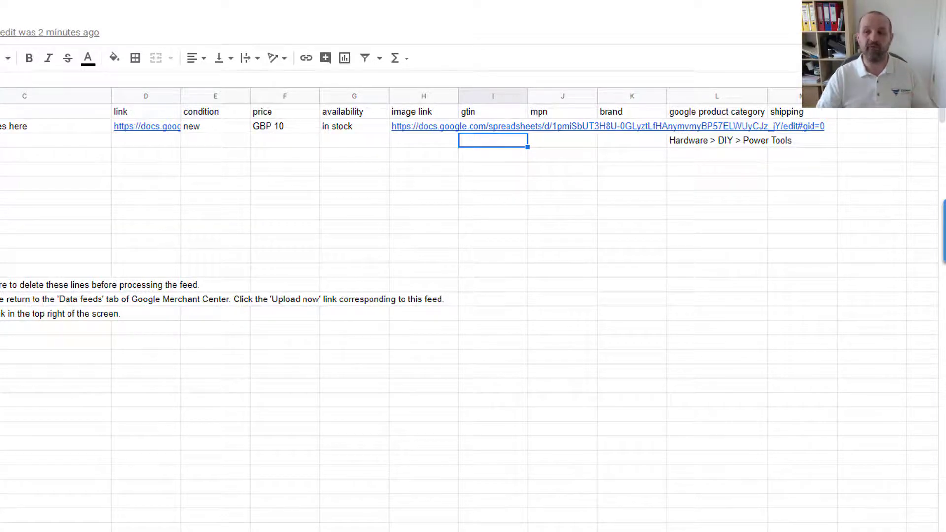
left_click(791, 156)
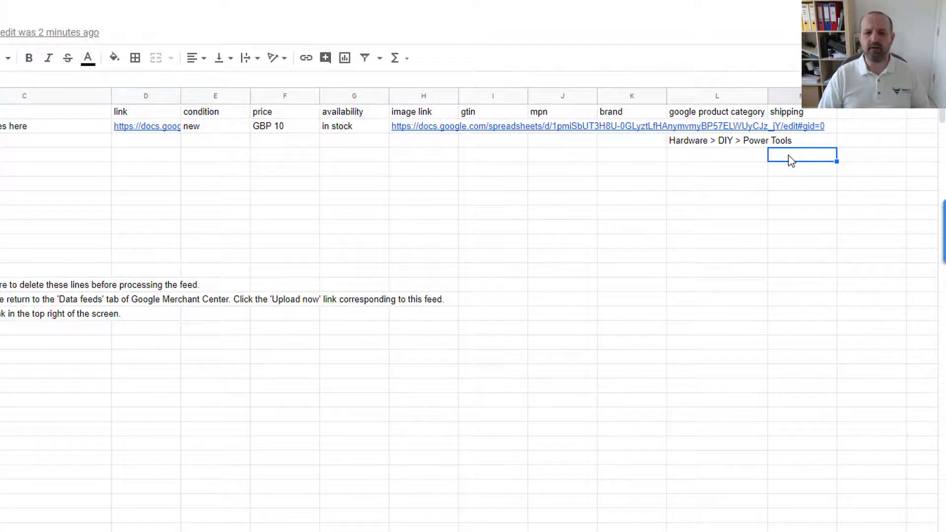
- Copy the GBP 10 price into M4 under the shipping column
left_click(296, 123)
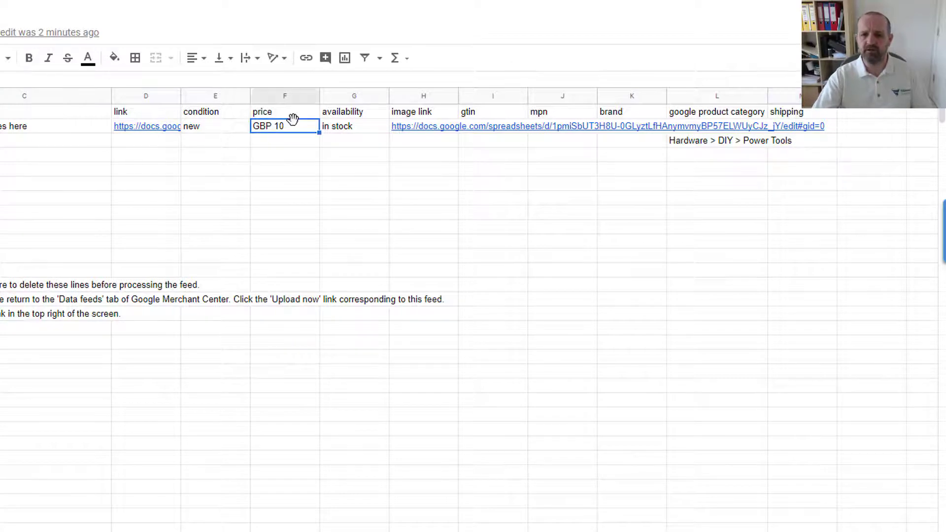
key("ctrl+c")
left_click(795, 157)
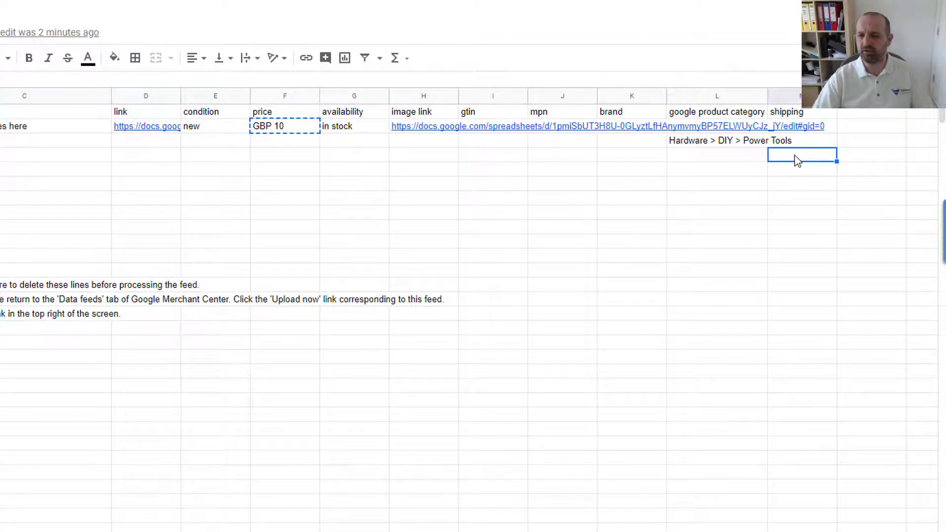
key("ctrl+v")
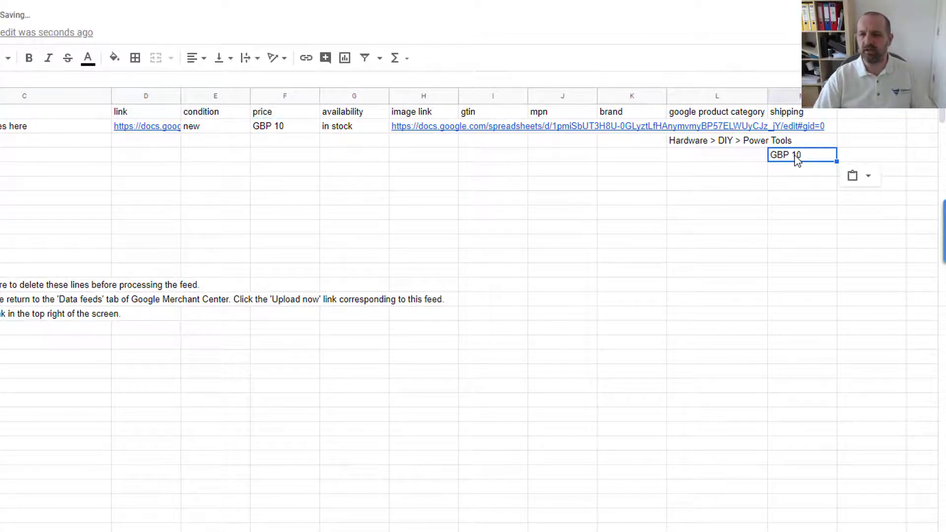
- Move the category and GBP 10 shipping values up into product 1's row
left_click(729, 143)
left_click_drag(728, 146, 730, 129)
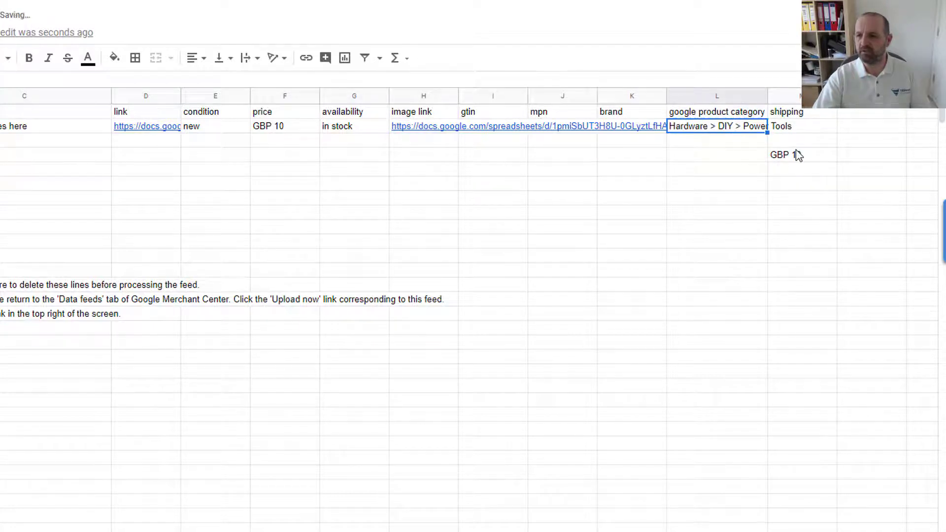
left_click(798, 156)
left_click_drag(795, 149, 798, 129)
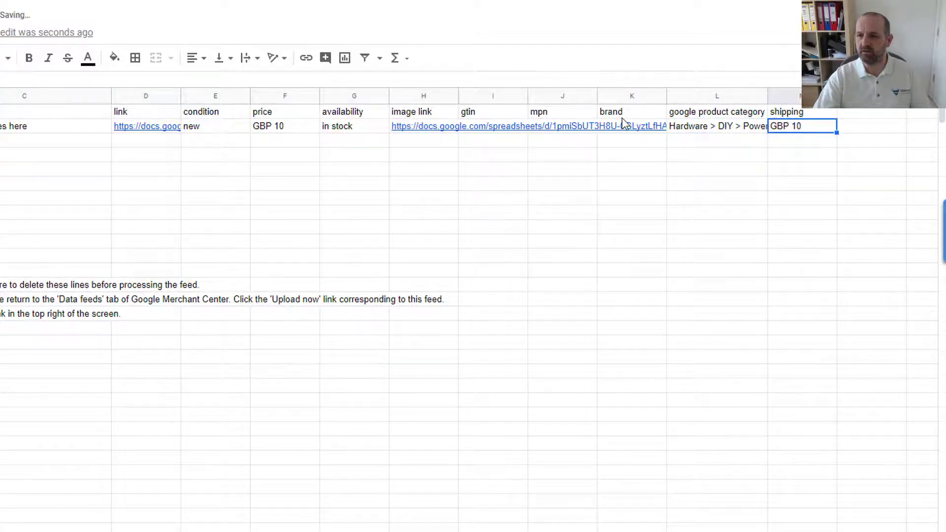
mouse_move(630, 127)
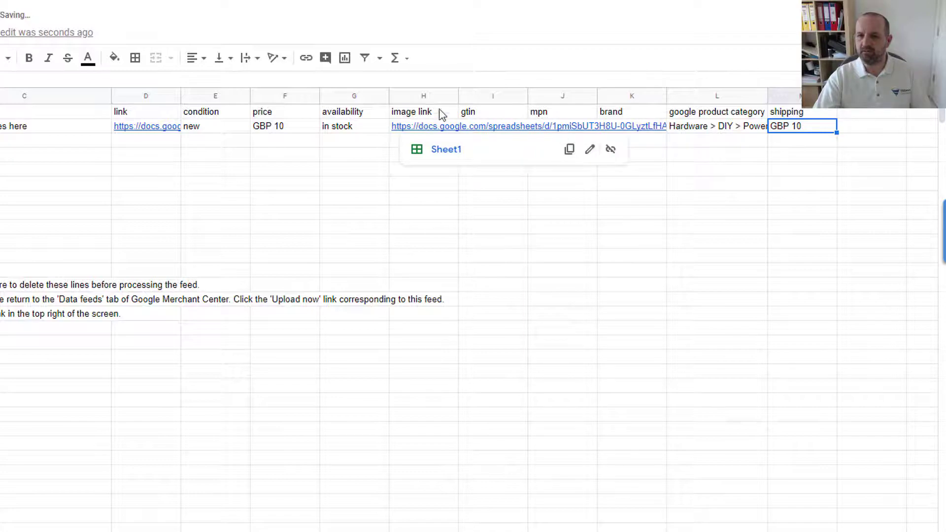
left_click(428, 130)
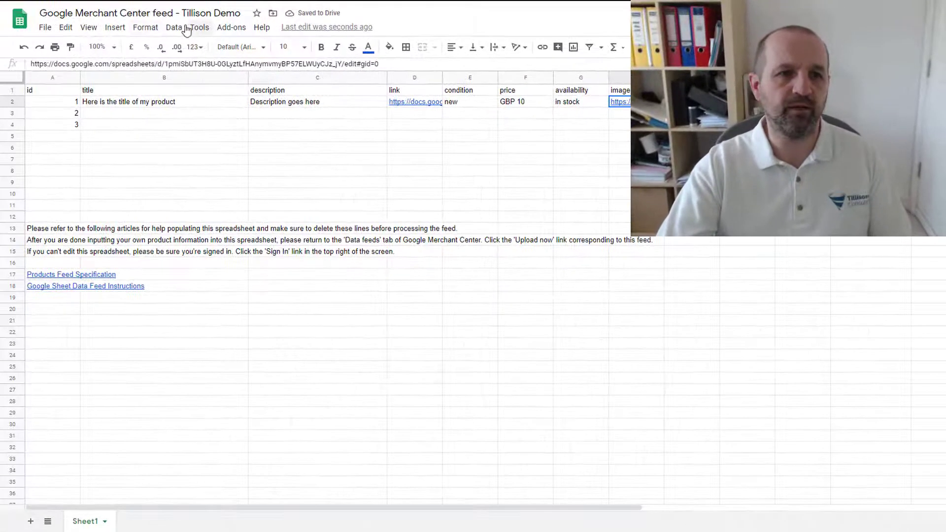
- Set H2's text wrapping to Clip so the image link stays inside its cell
left_click(146, 28)
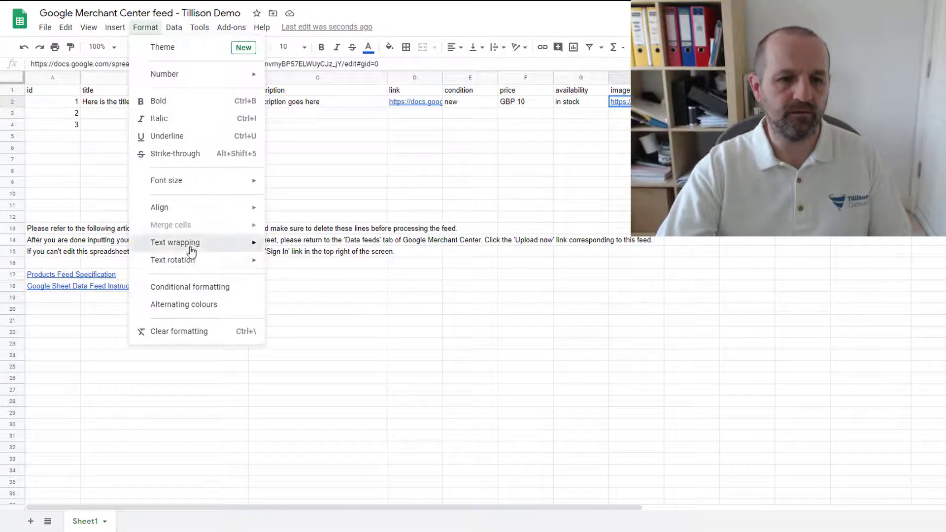
mouse_move(191, 249)
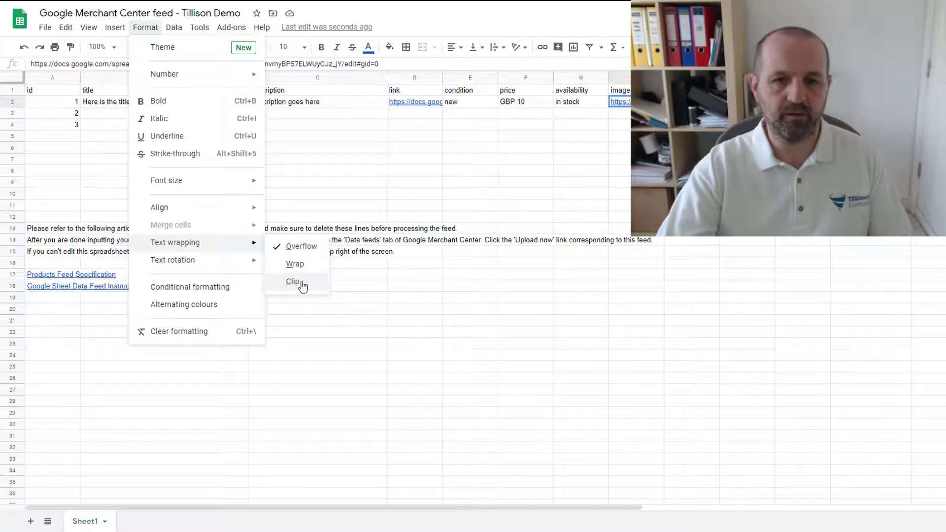
left_click(302, 284)
- Review row 2's id, title, description, link, condition new, price GBP 10, availability and image link
left_click(682, 101)
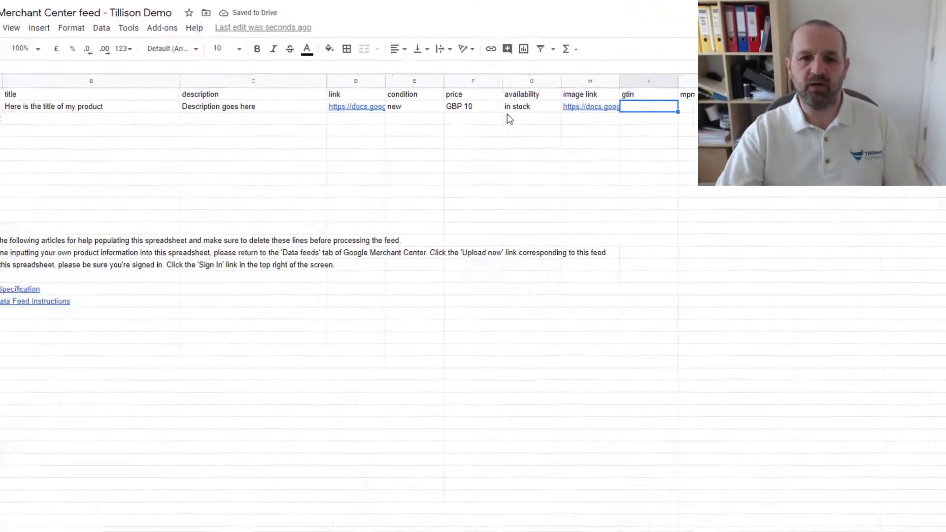
left_click(52, 108)
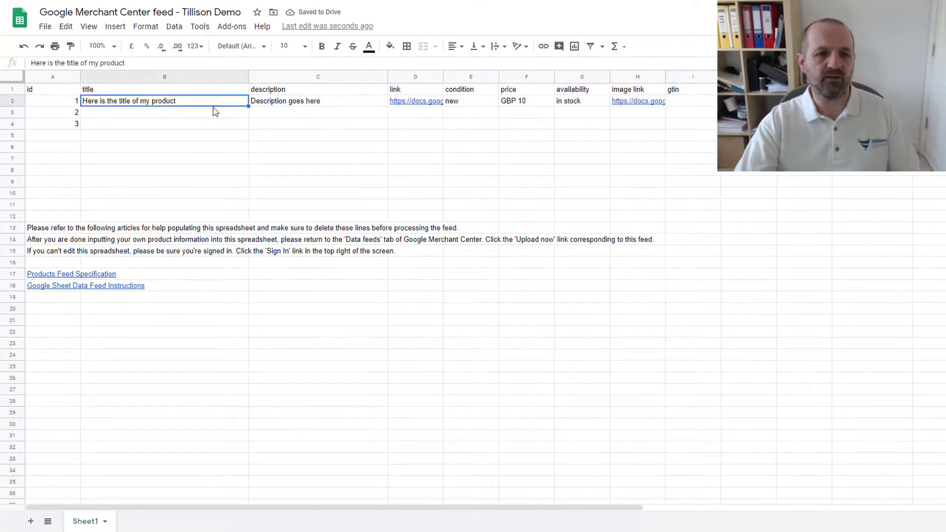
left_click(282, 103)
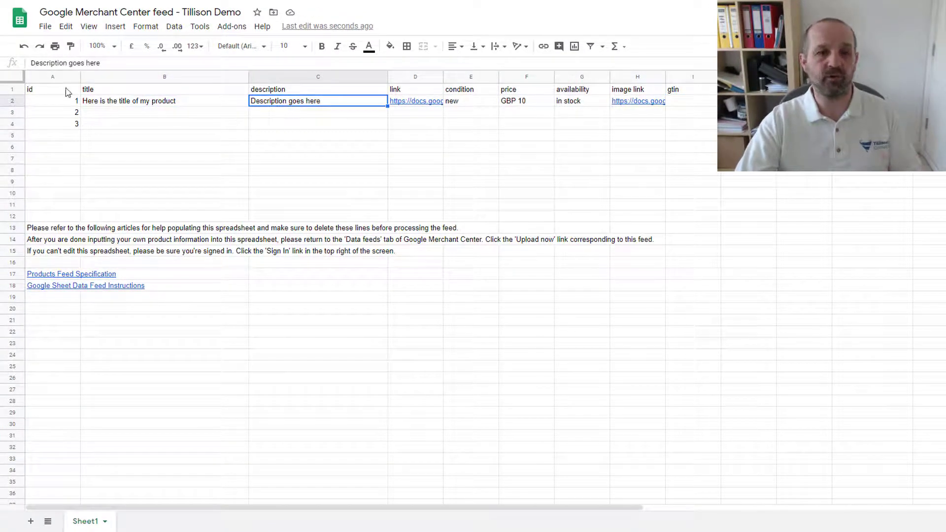
left_click(45, 101)
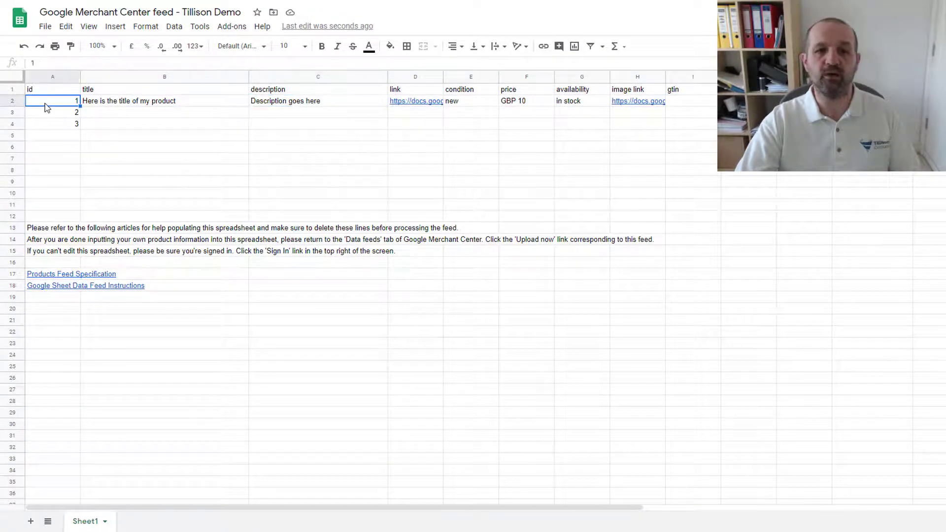
left_click(434, 107)
left_click(471, 105)
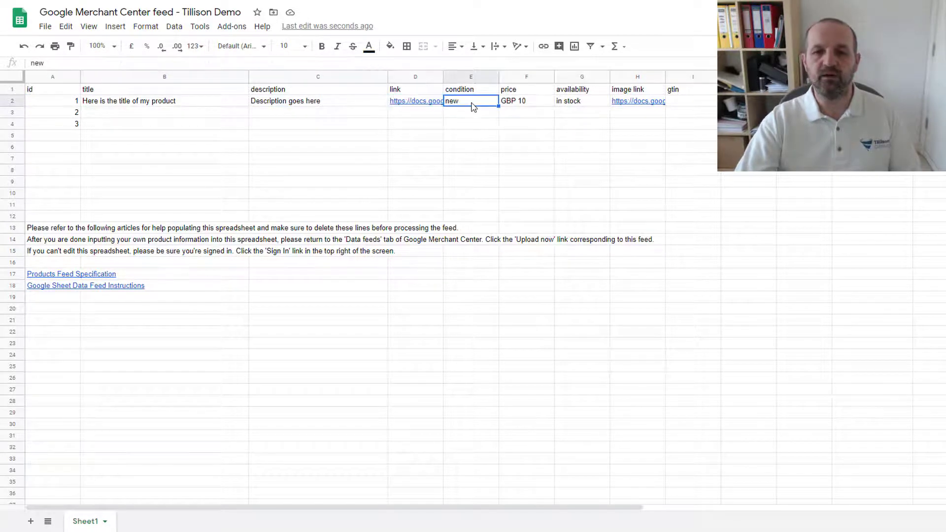
left_click(532, 106)
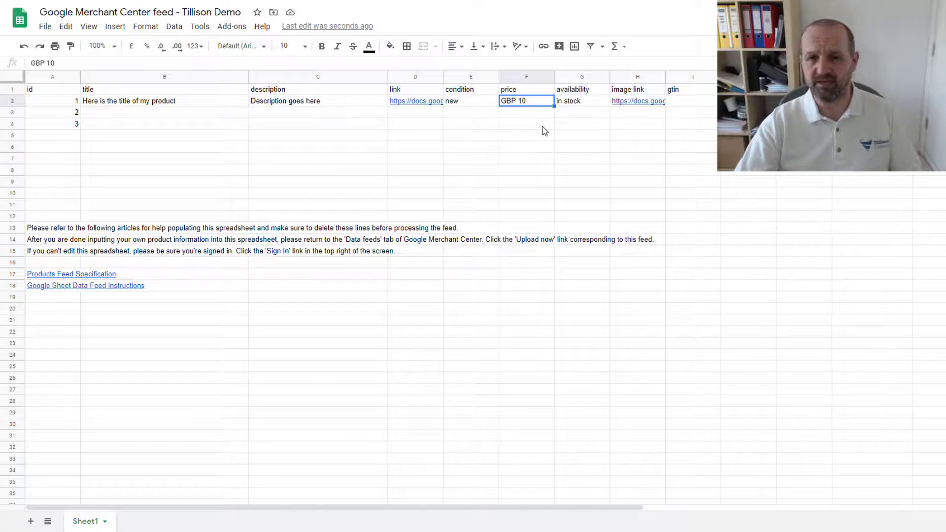
left_click(580, 102)
left_click(557, 103)
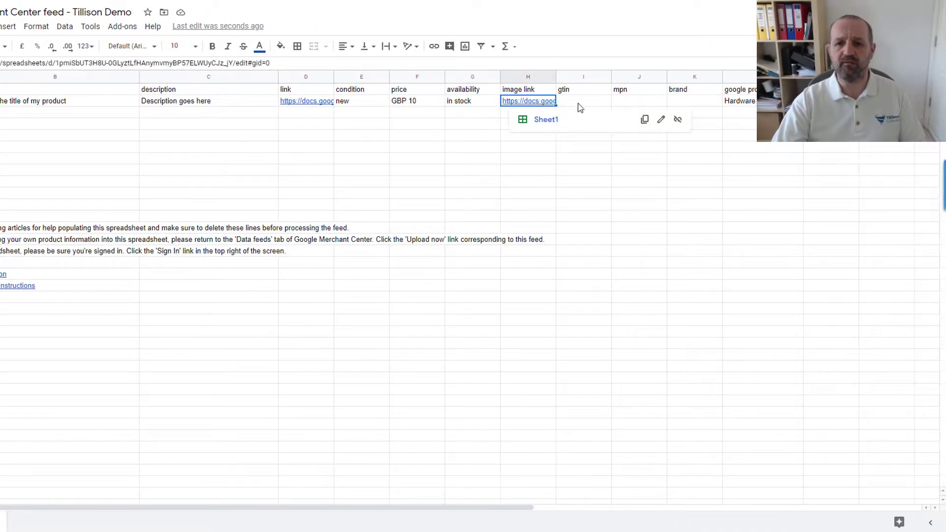
- Step through the empty gtin, mpn and brand cells to the google product category value
left_click(610, 103)
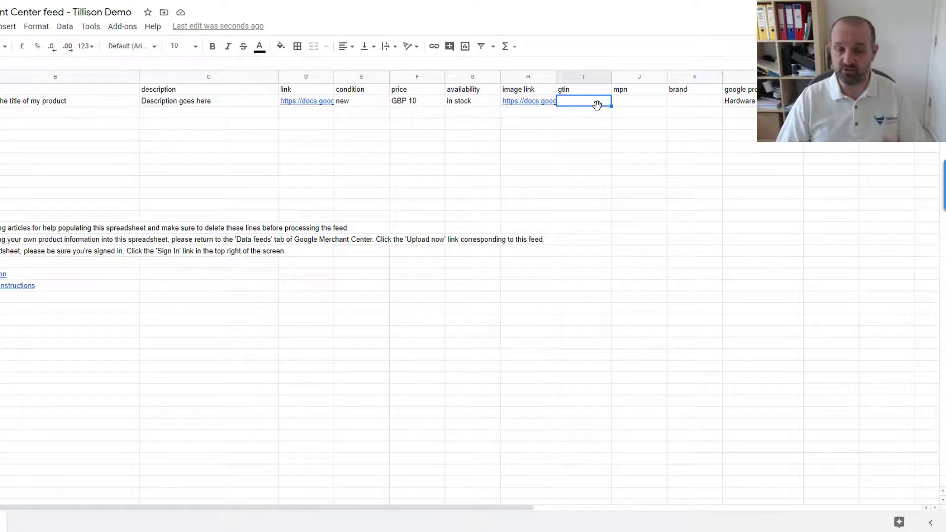
key("Tab")
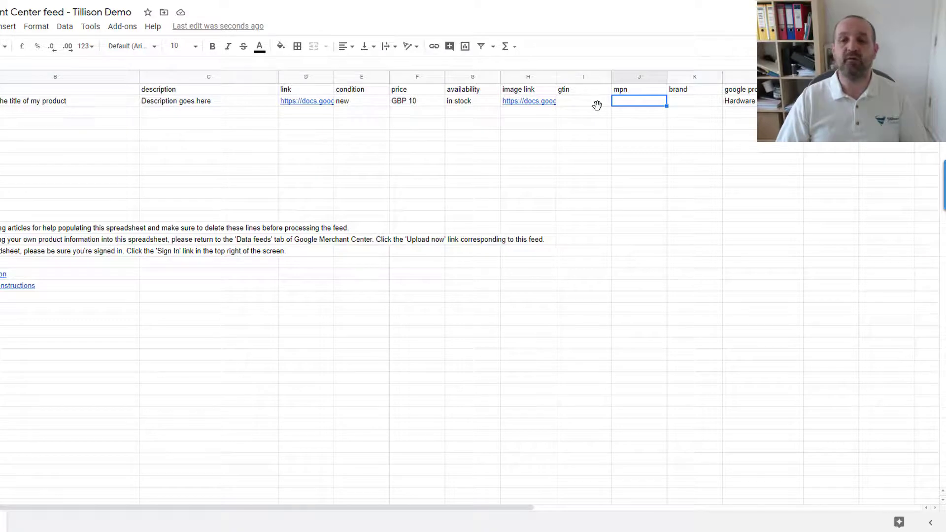
key("Tab")
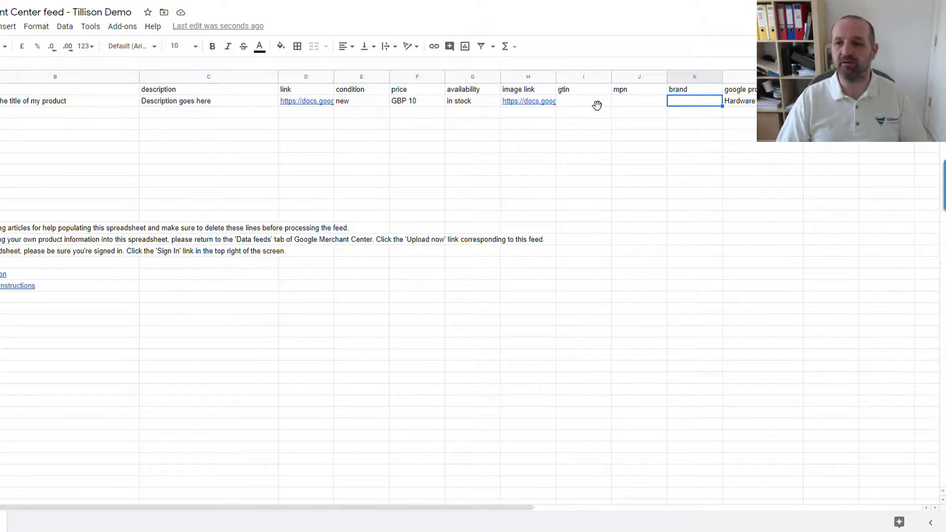
key("Tab")
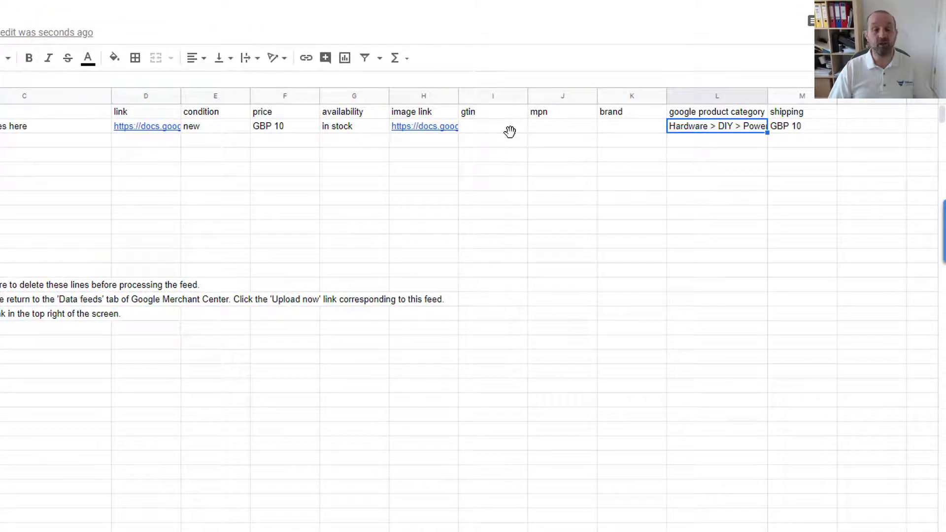
key("Tab")
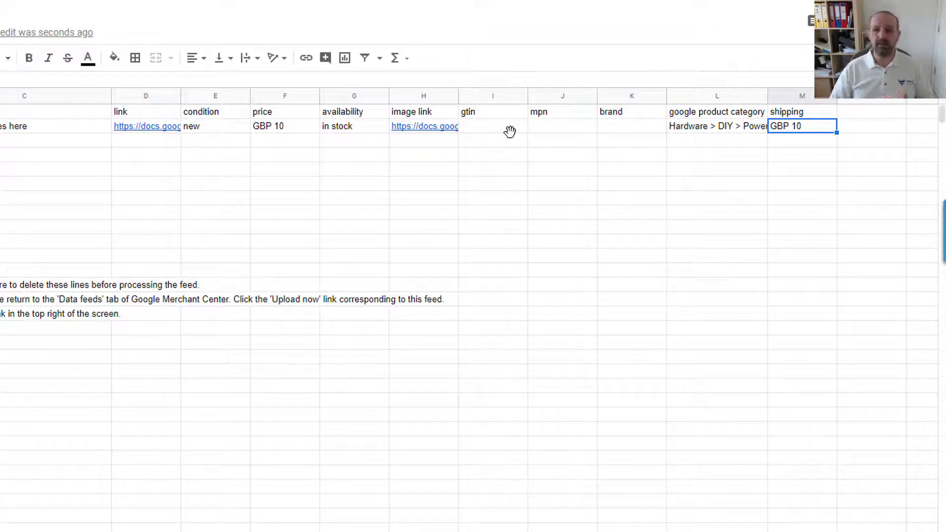
left_click(722, 128)
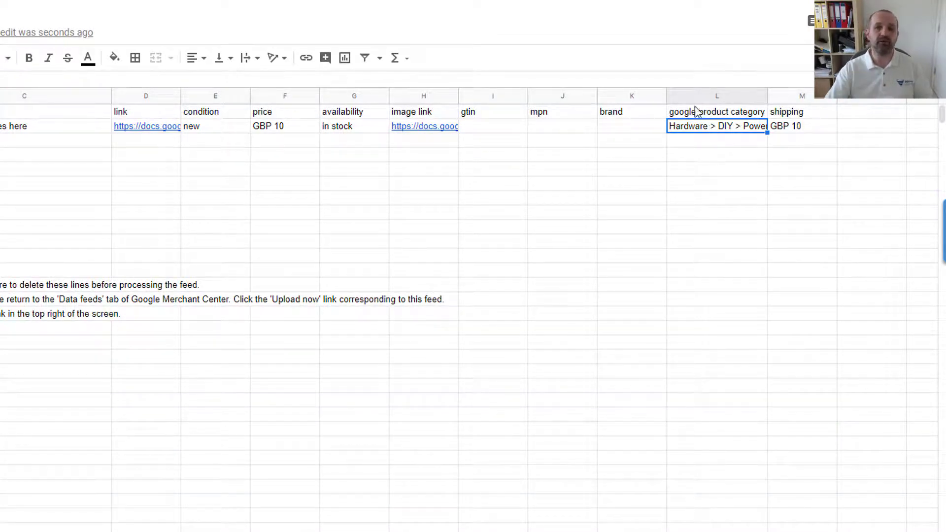
- Select the image link header cell of the finished feed sheet
left_click(428, 117)
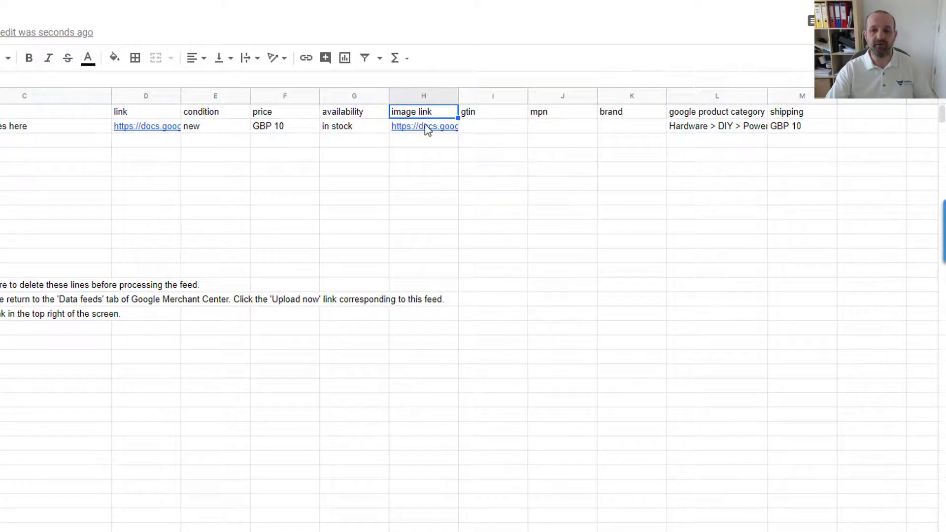
mouse_move(426, 127)
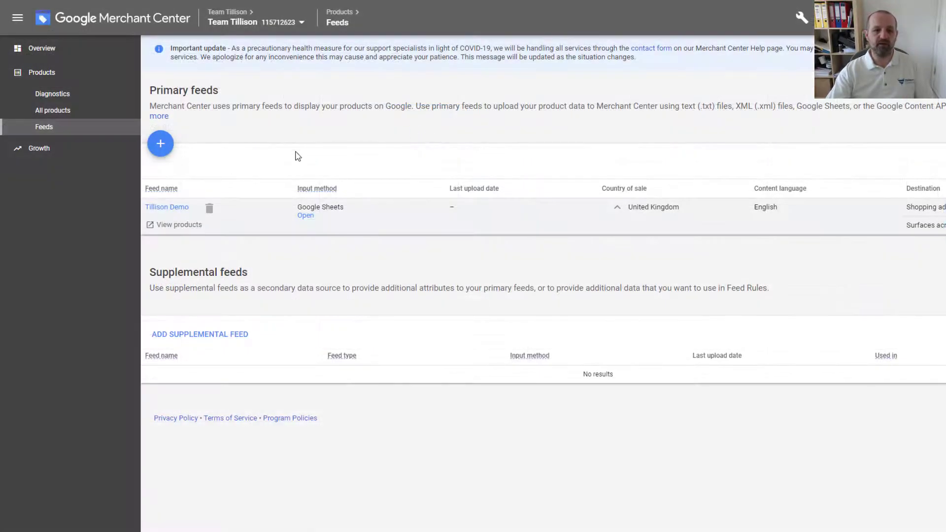
- Open the Tillison Demo feed's settings, expand Fetch schedule and keep the frequency at Monthly
left_click(171, 208)
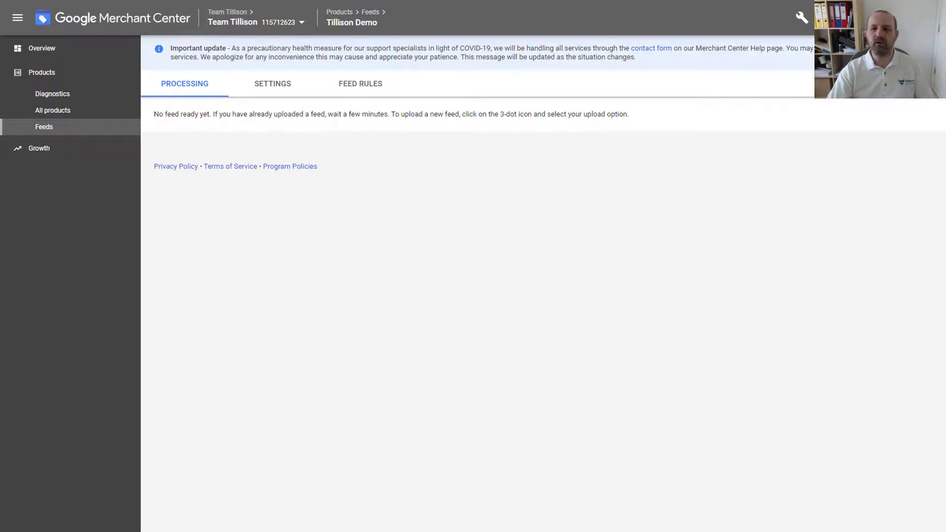
left_click(276, 81)
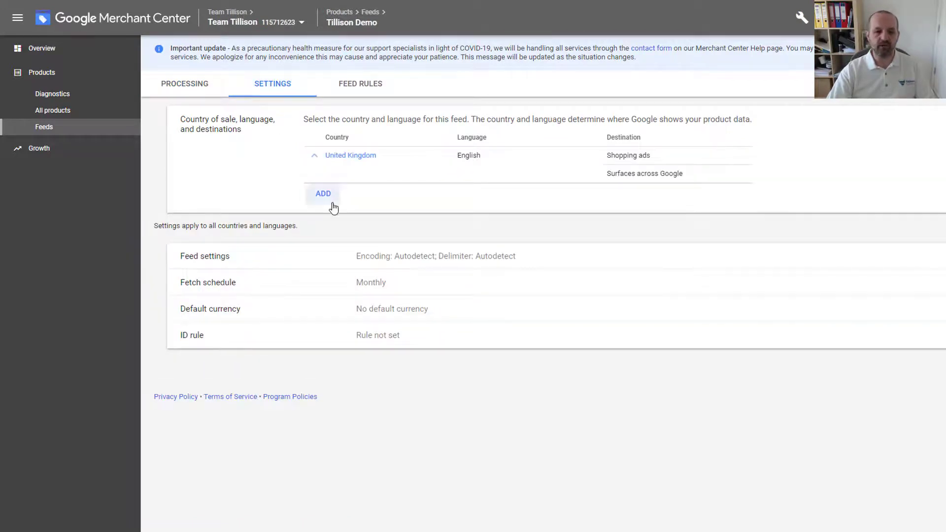
left_click(413, 286)
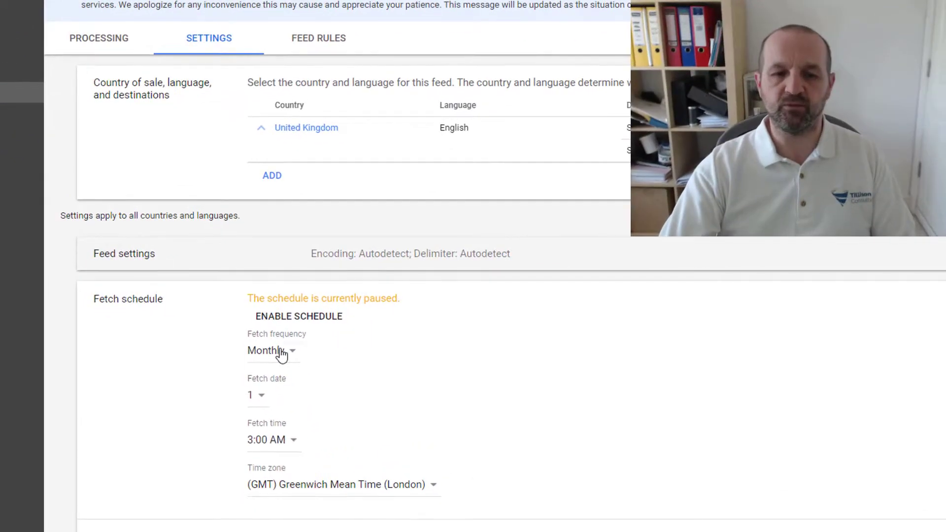
left_click(339, 339)
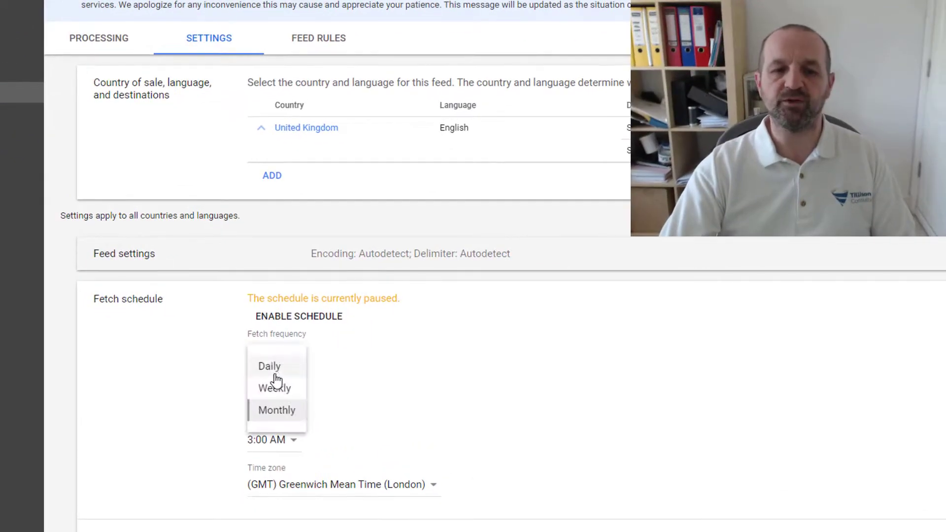
left_click(192, 317)
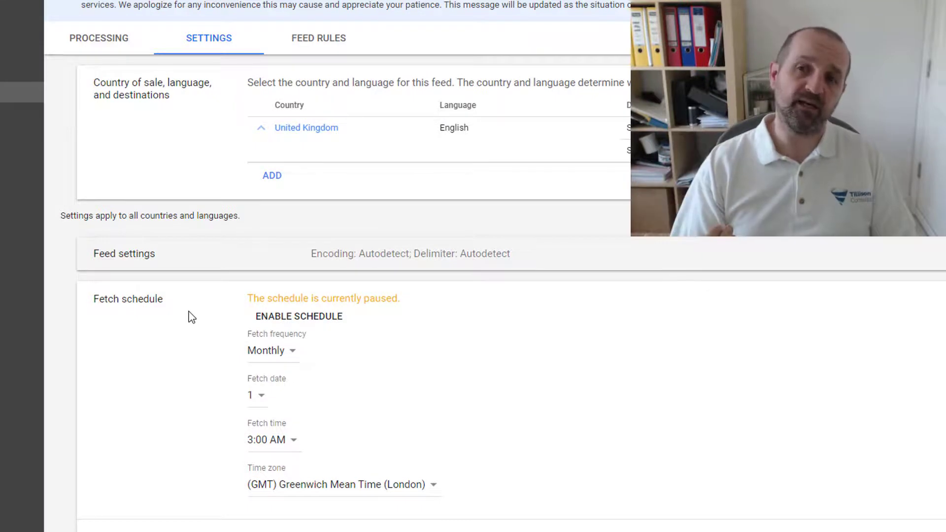